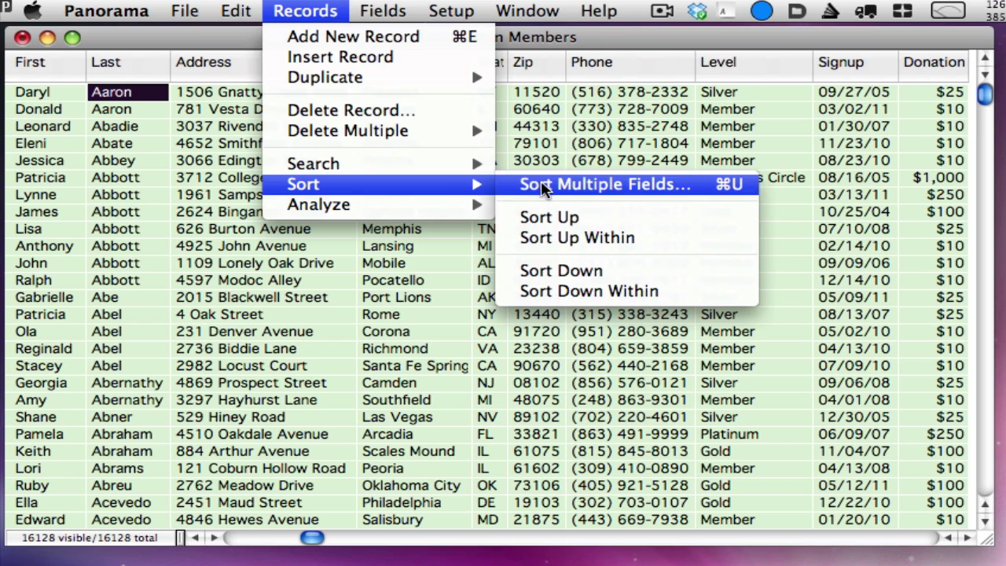
Sort the Foundation Members records upward by State, City, Last and First using the saved favorite sort
click(541, 184)
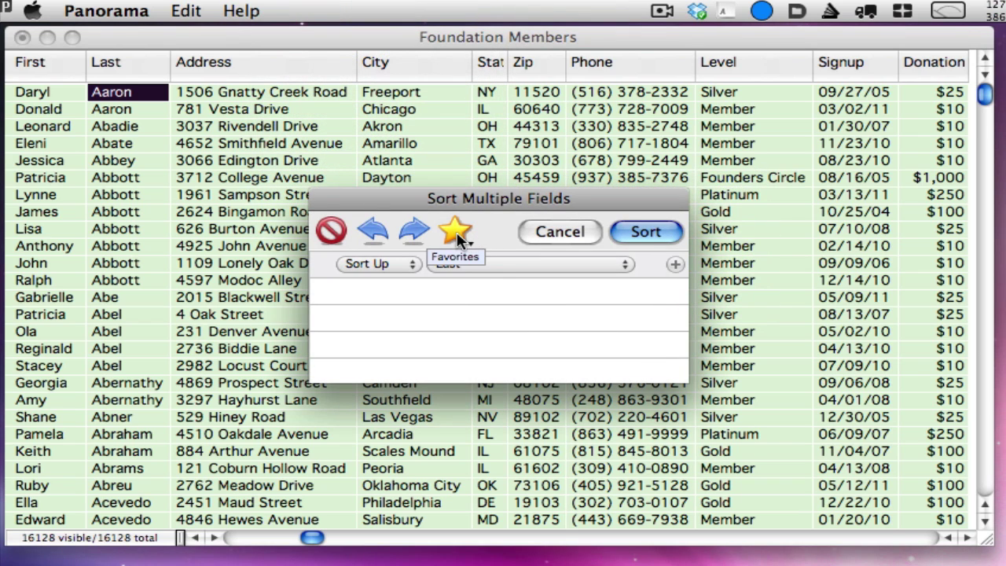
click(456, 232)
click(468, 277)
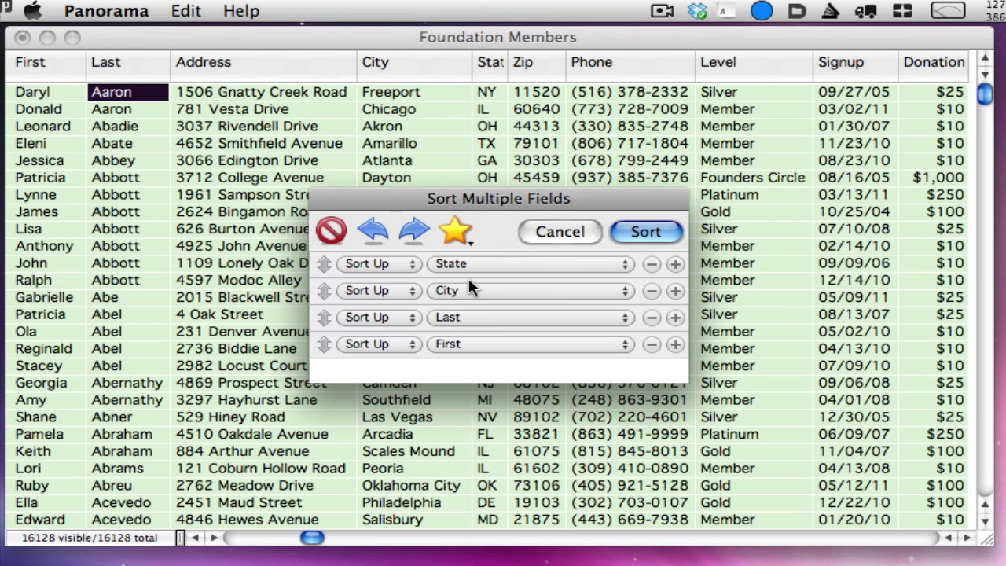
click(667, 233)
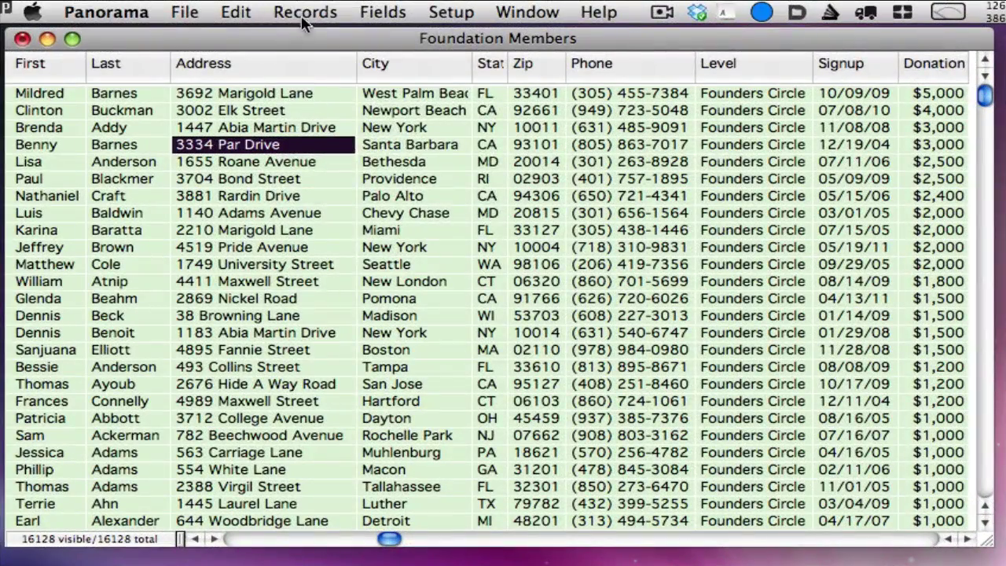
Select the members with the searched name in any field, and the records sharing the sixth row's last name
click(415, 40)
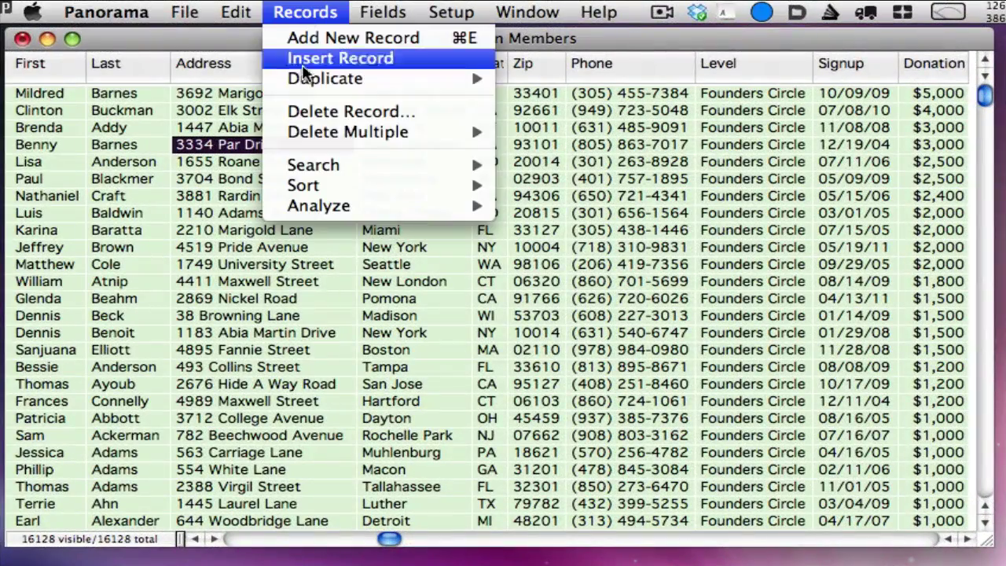
mouse_move(320, 168)
click(533, 165)
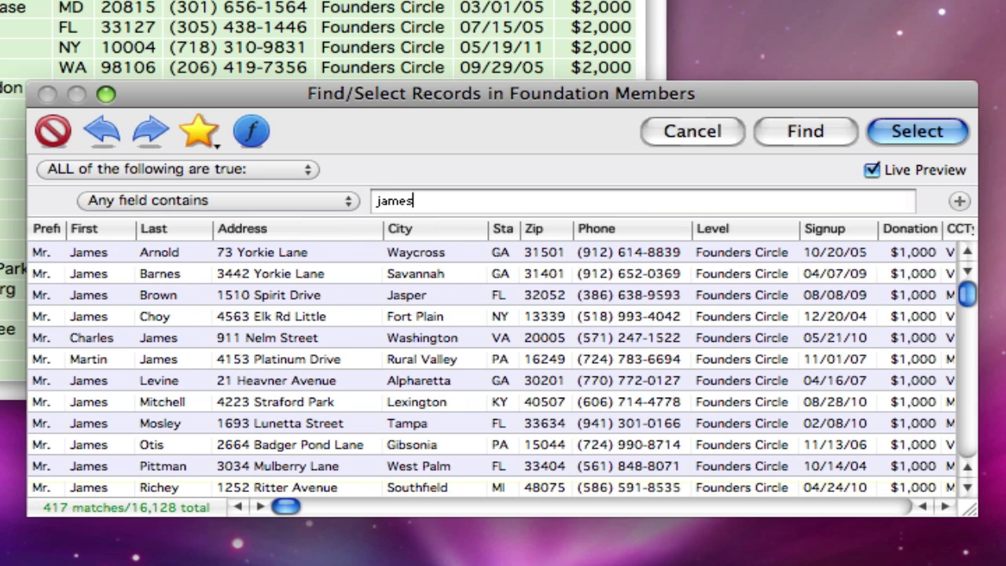
click(908, 125)
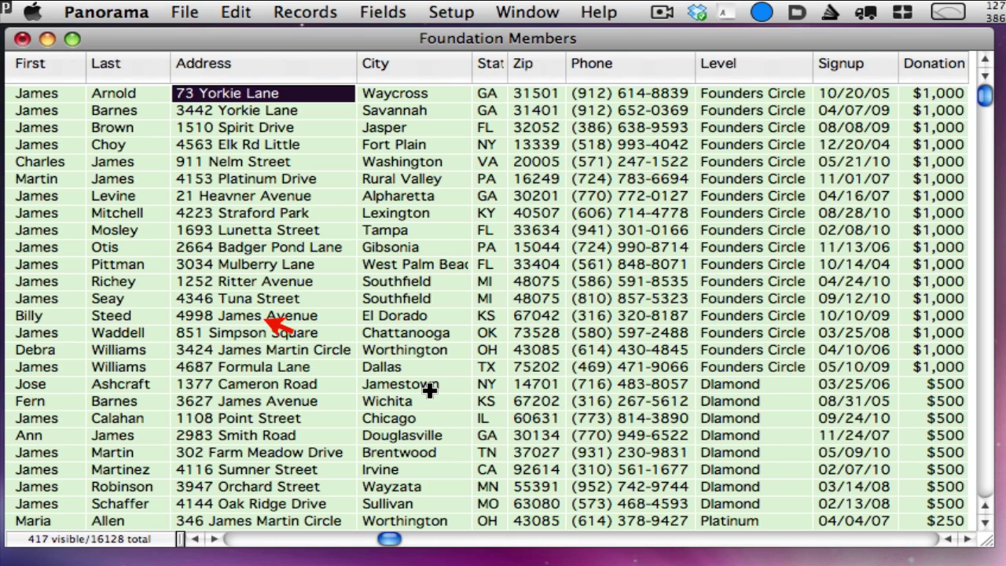
right_click(119, 181)
click(192, 191)
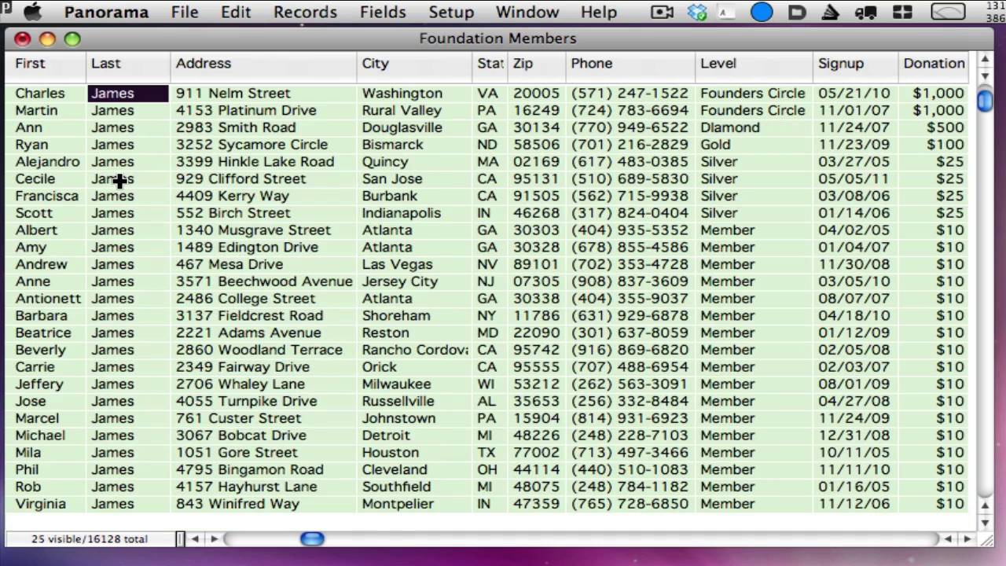
Select the members who signed up in November 2007, and those with a donation larger than $1,000
right_click(881, 111)
click(858, 224)
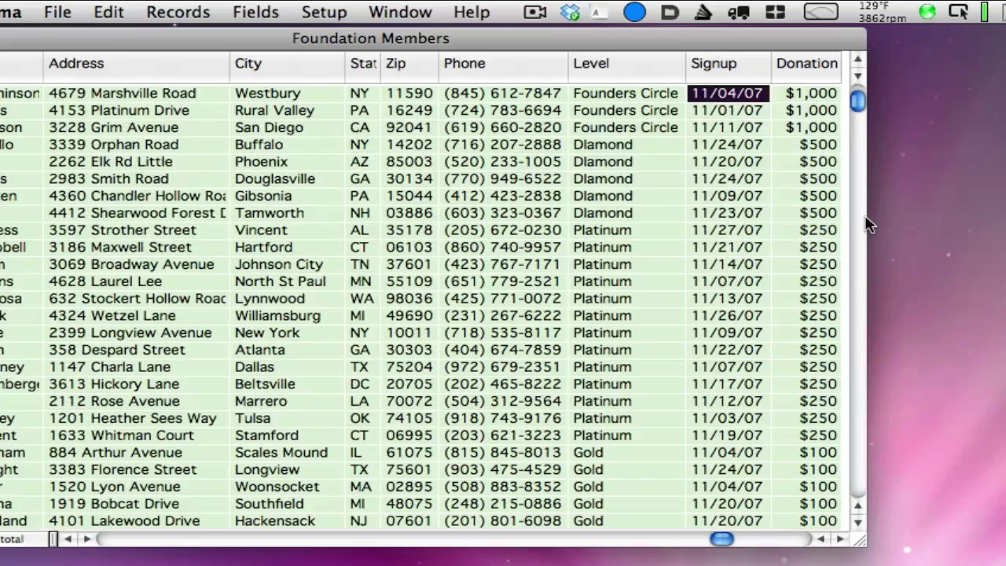
right_click(805, 110)
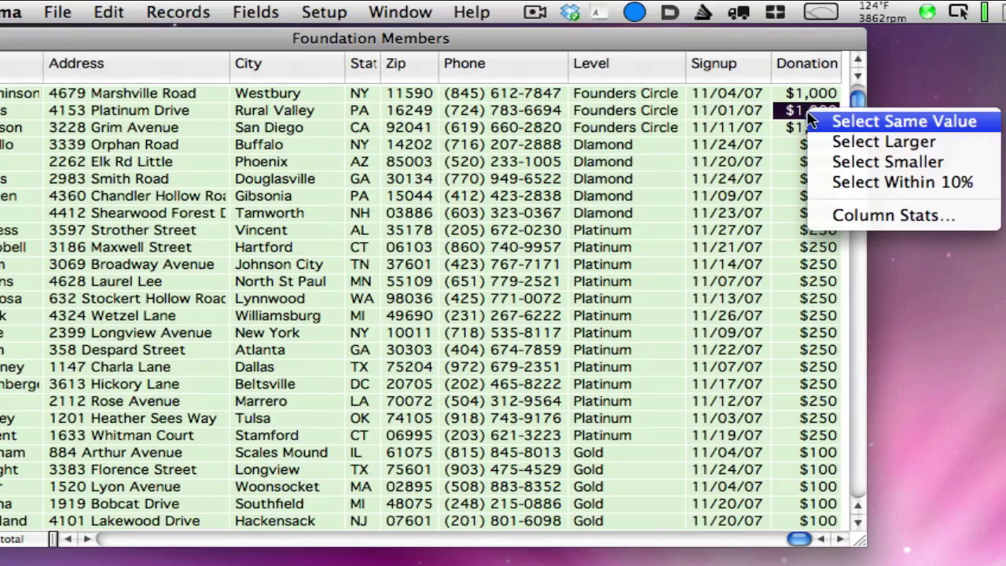
click(821, 139)
Search the members for last names that sound like the entered surname, using the Last field with Sounds Like
click(188, 12)
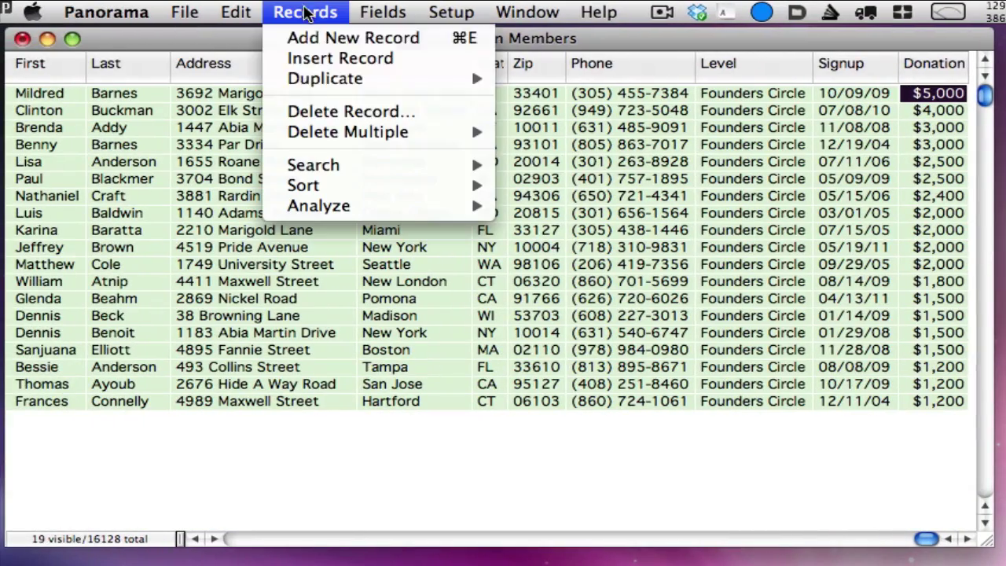
mouse_move(221, 165)
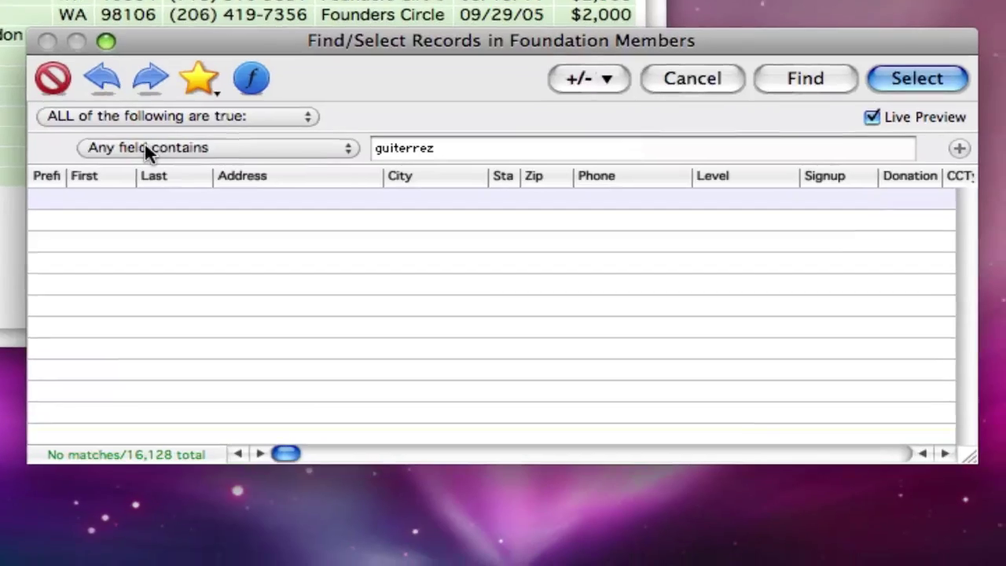
click(146, 149)
click(157, 287)
click(432, 149)
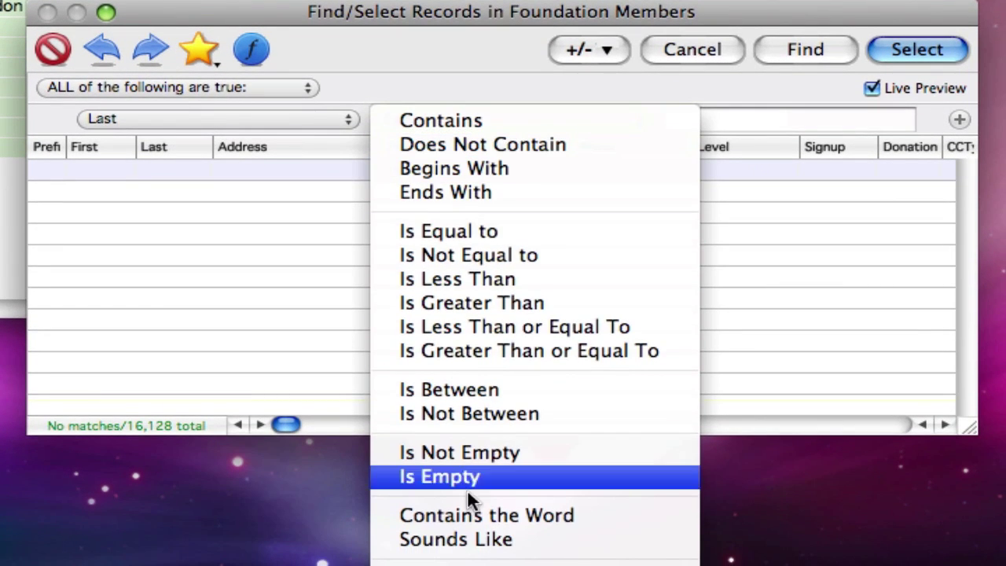
click(464, 540)
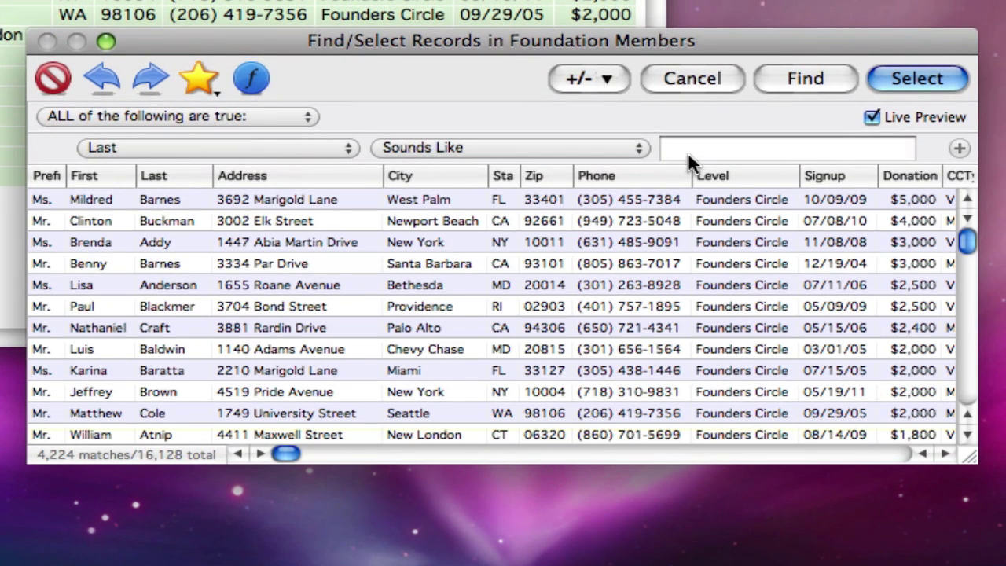
text(terrez)
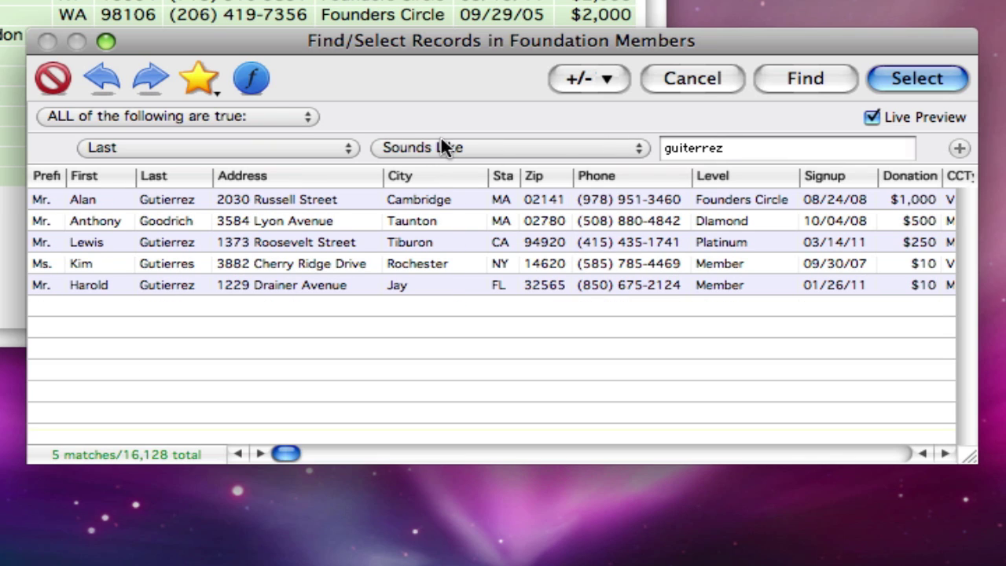
Preview the favorite search New Founders Circle Members, and select the records matching the favorite California Platinum+ Seniors
click(211, 80)
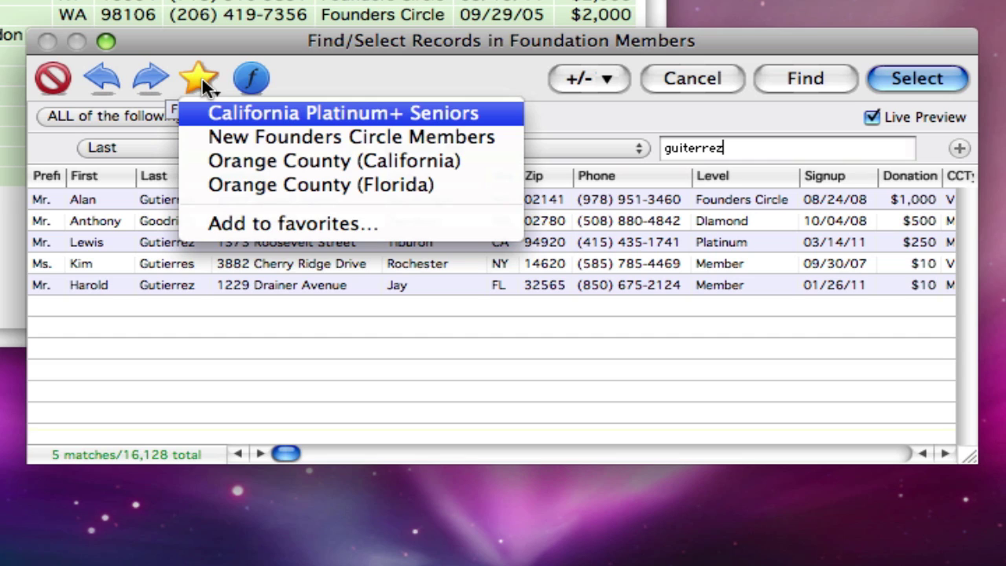
click(211, 136)
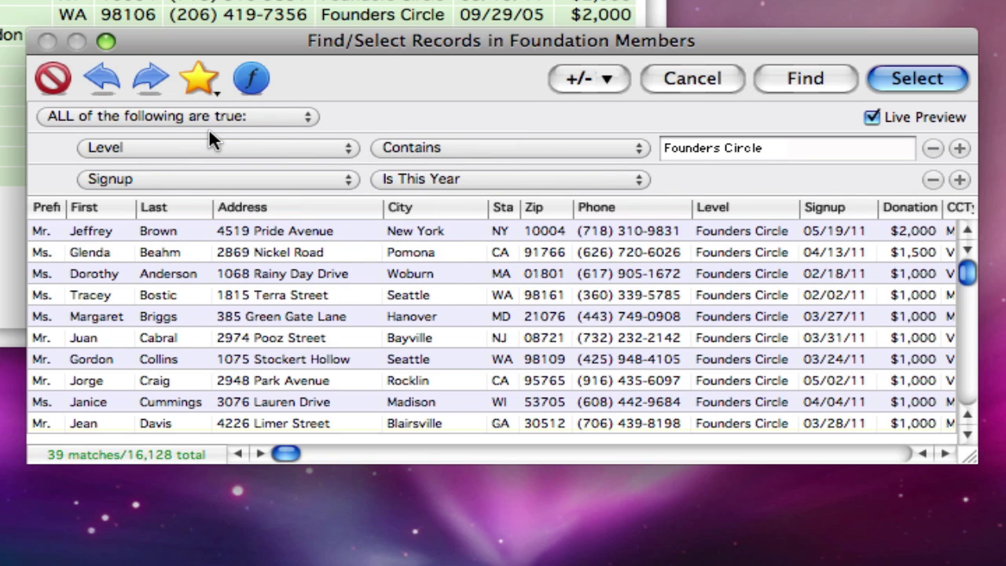
click(201, 80)
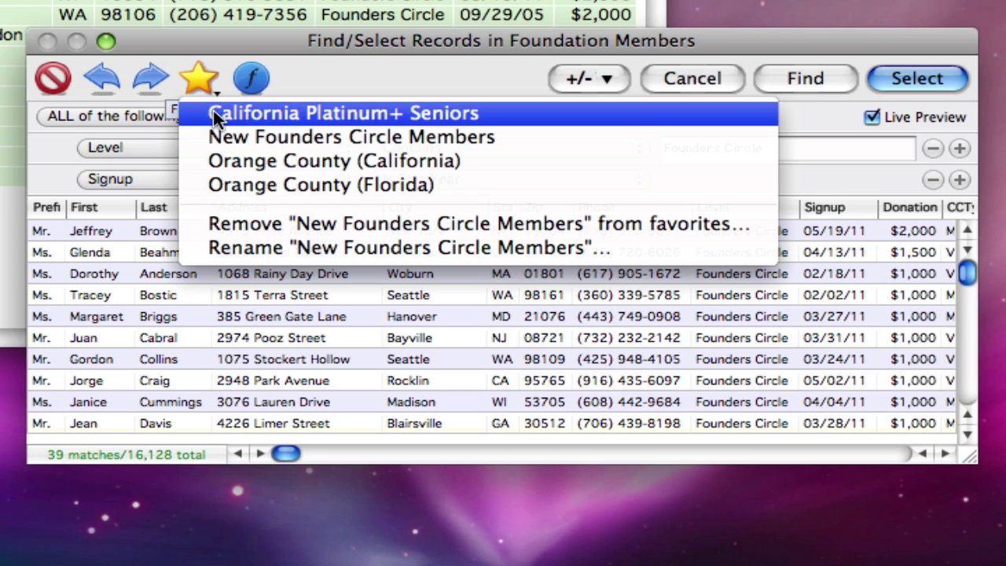
click(217, 115)
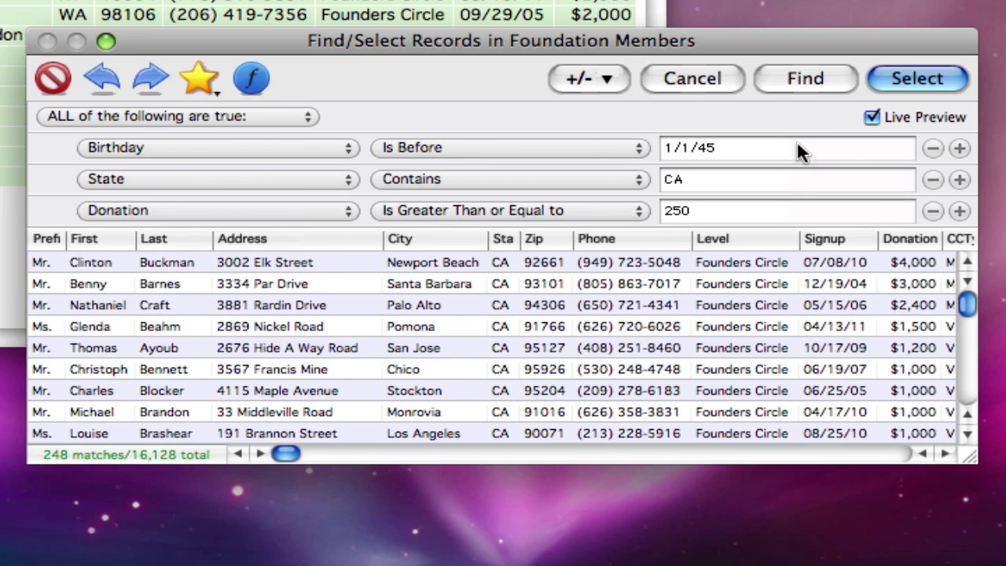
click(916, 81)
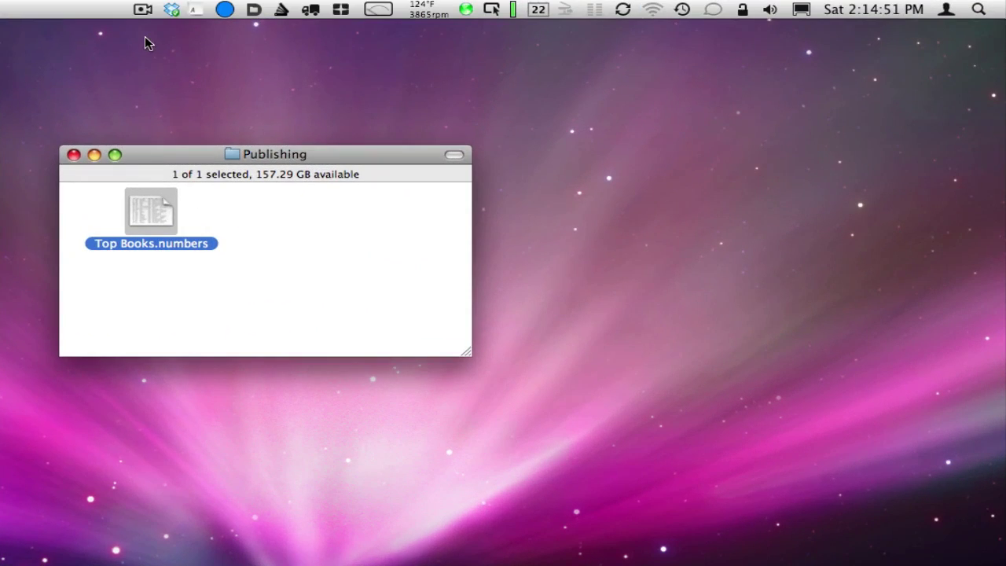
Open Top Books.numbers from the Publishing folder and bring its table into the New Database Wizard of Panorama Sheets
double_click(144, 212)
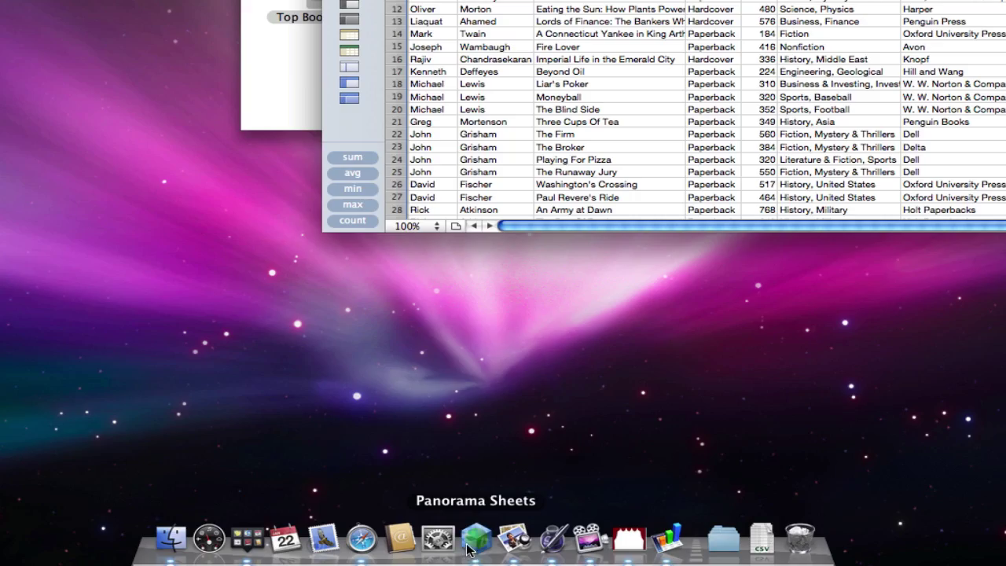
click(150, 10)
click(148, 28)
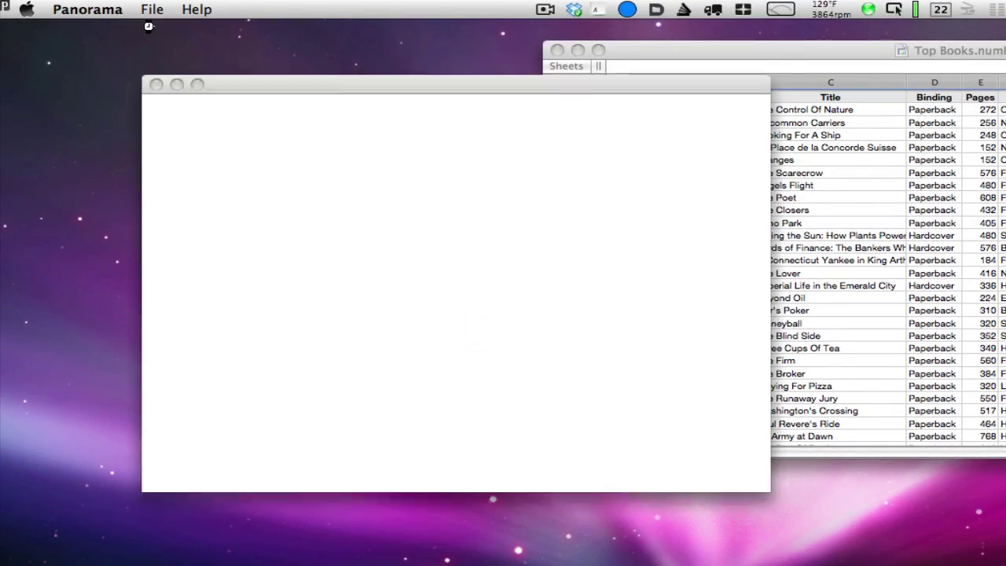
click(673, 52)
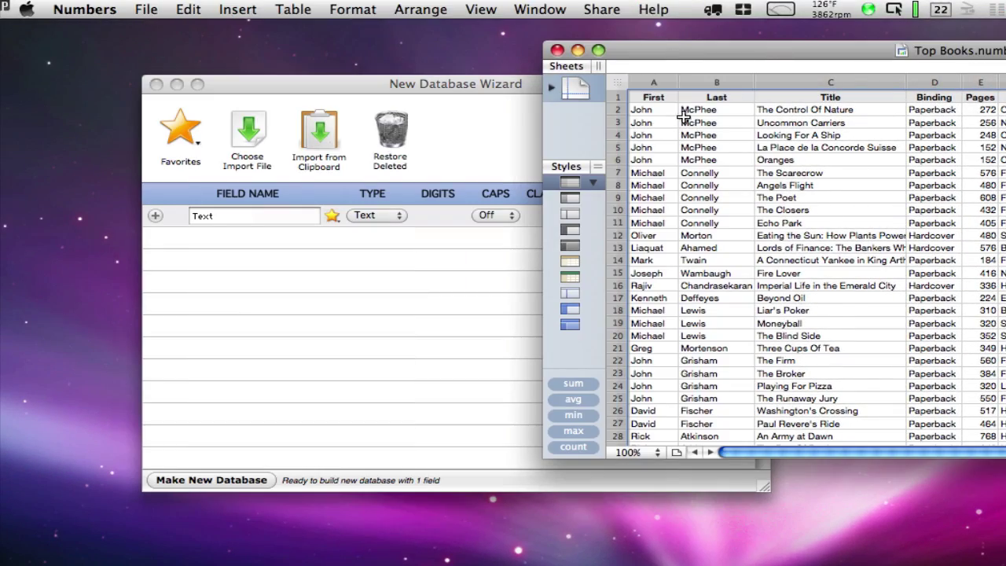
drag(688, 120, 267, 268)
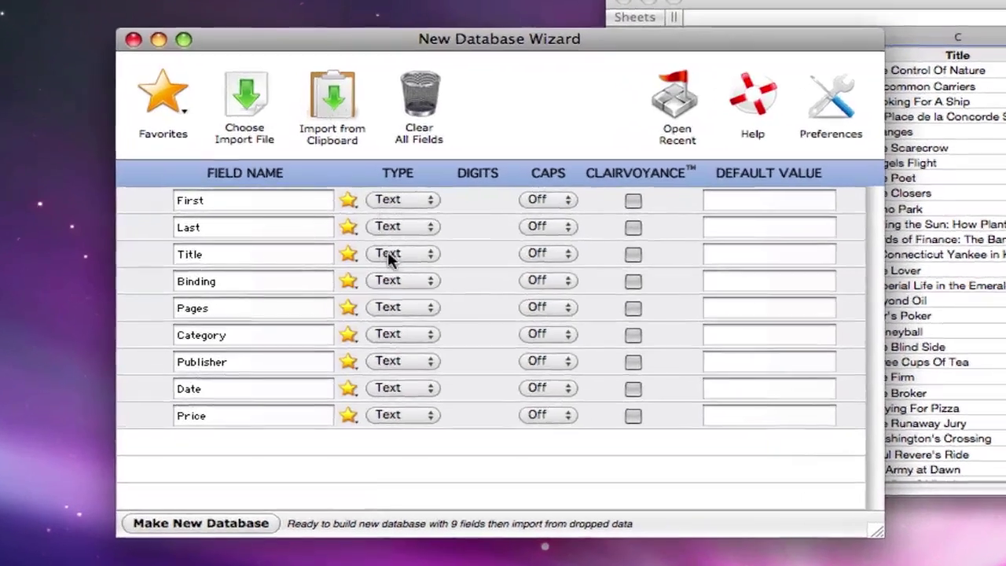
Set the Binding field's capitalization to Word with Clairvoyance enabled, and make the Pages field Numeric
click(543, 280)
click(570, 323)
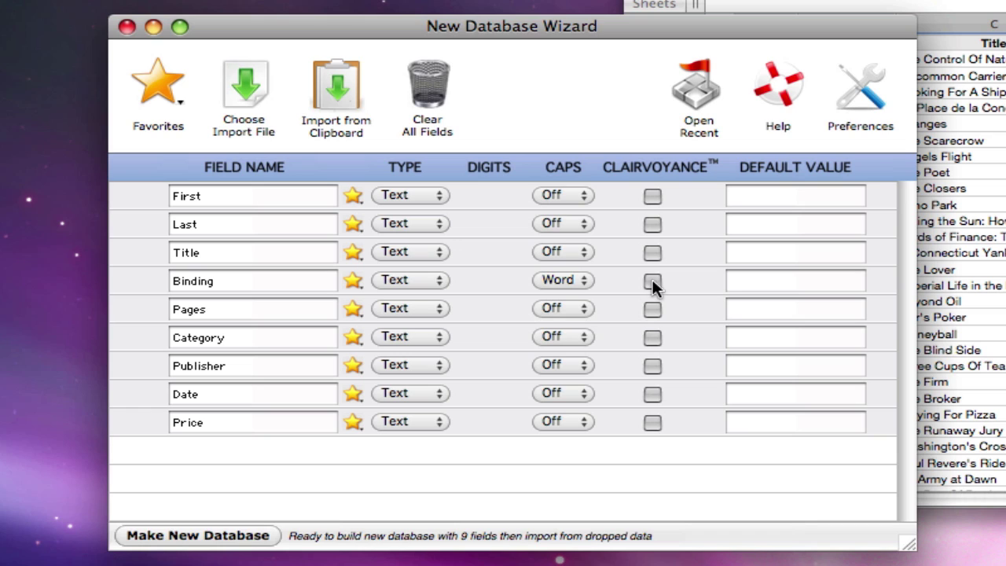
click(410, 309)
click(410, 325)
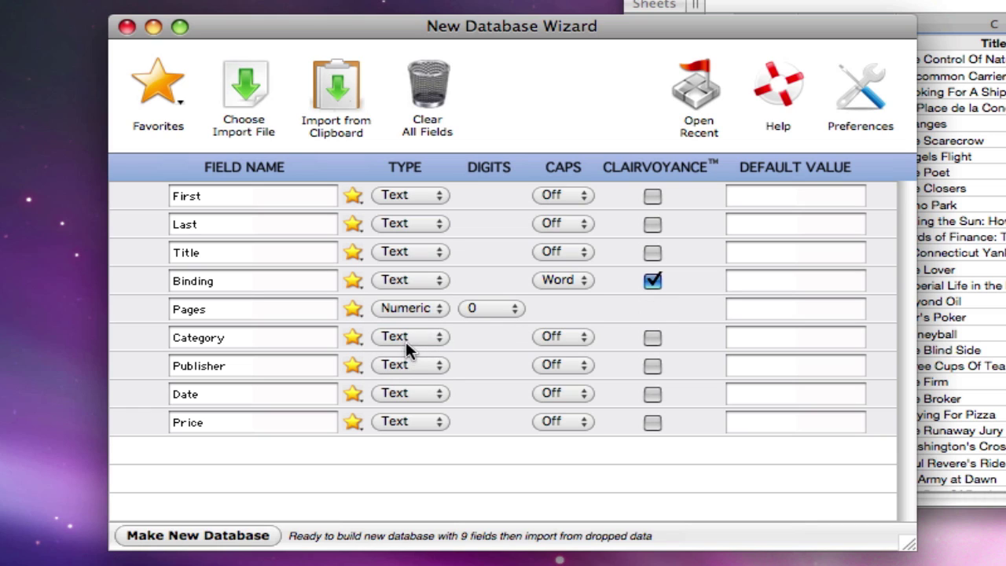
Set the Date field's type to Date, and make the Price field Numeric with 2 digits
click(400, 386)
click(398, 435)
click(399, 425)
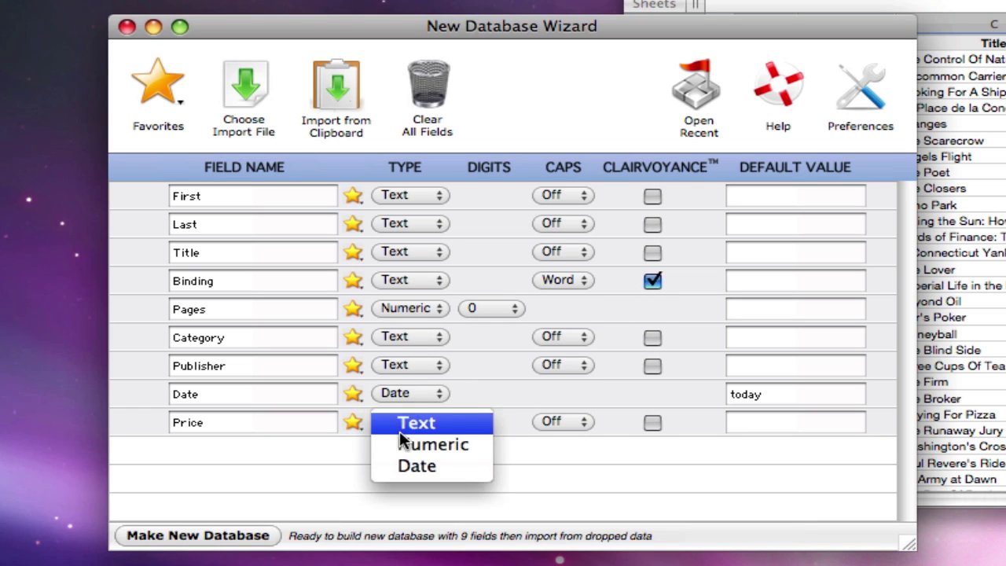
click(403, 443)
click(489, 422)
click(489, 466)
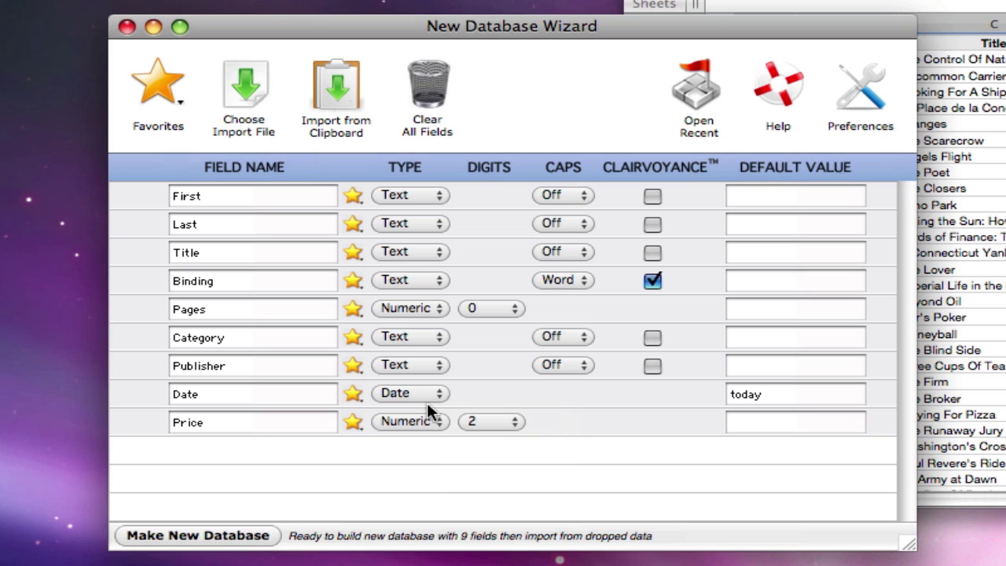
Set the Publisher field's capitalization to Word with Clairvoyance enabled, and create the new database
click(565, 364)
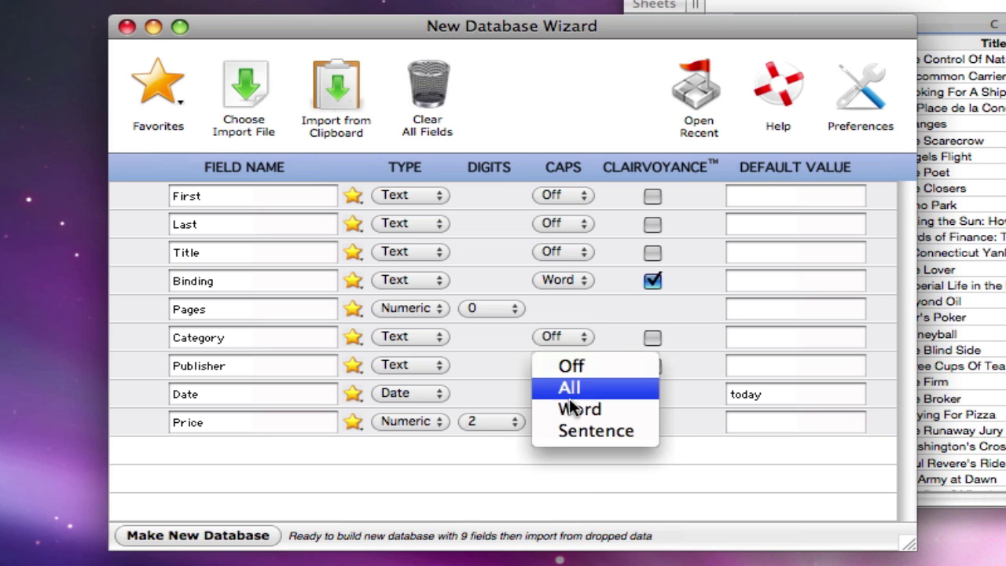
click(570, 409)
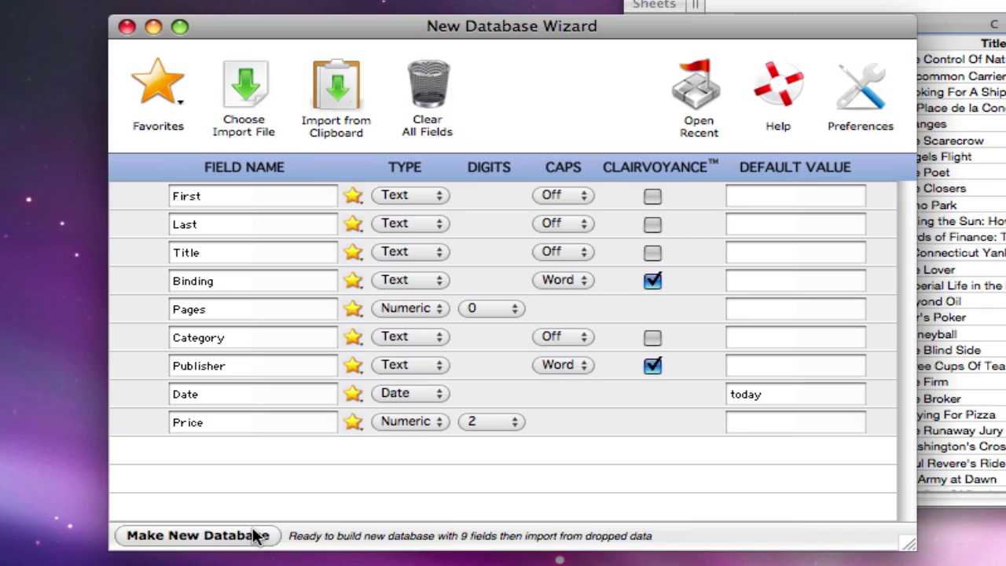
click(199, 536)
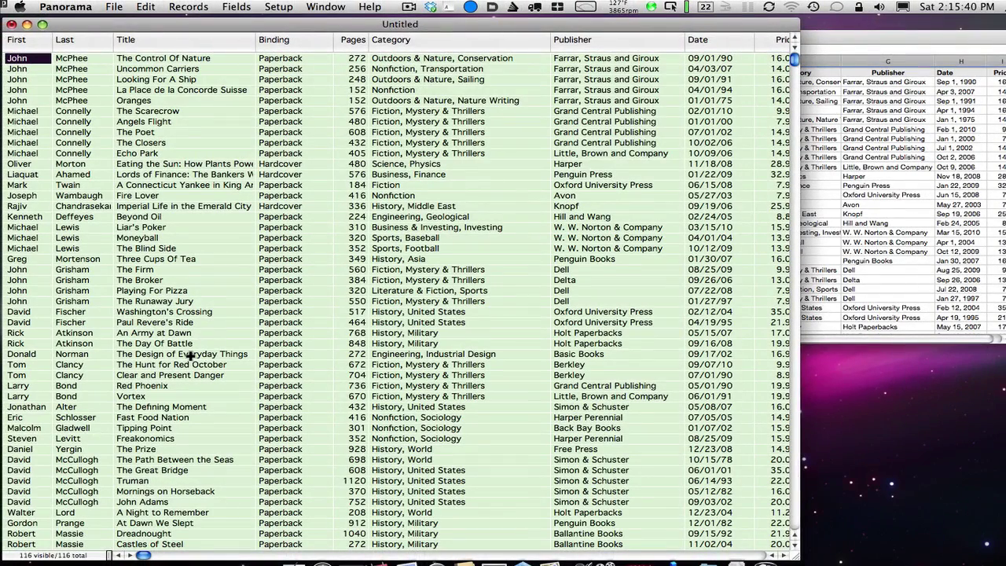
Save the new database in the Publishing folder as Top Books
click(115, 6)
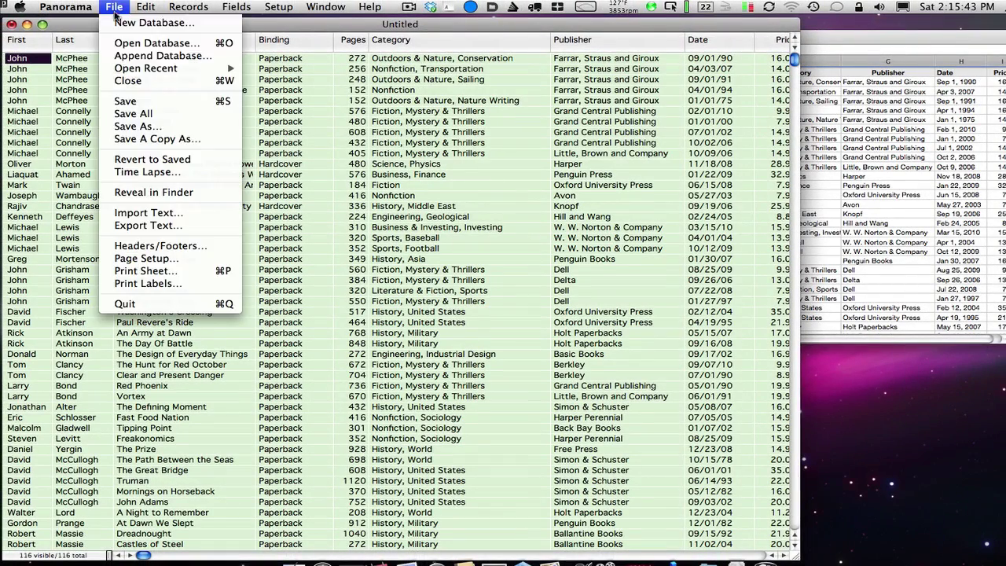
click(63, 105)
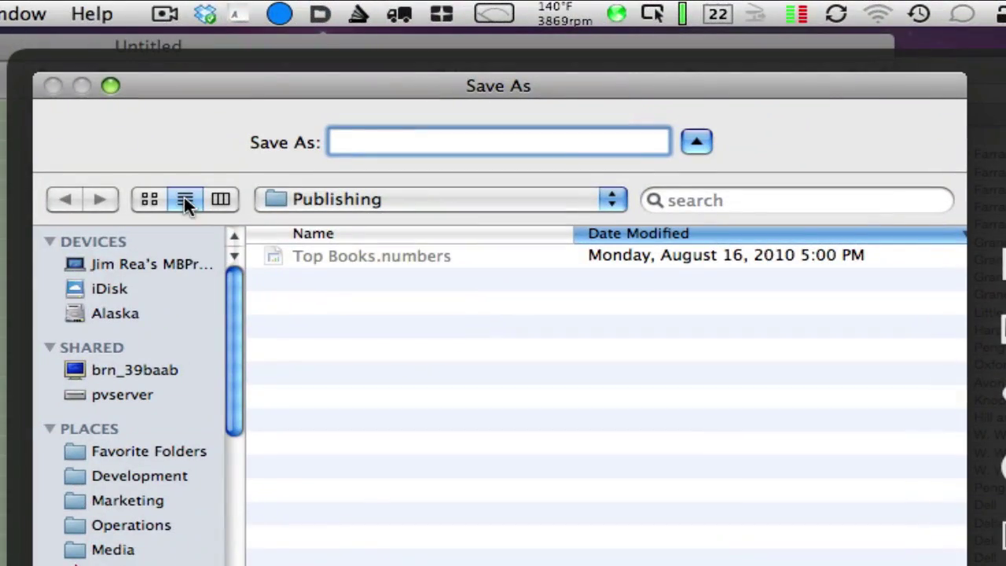
text(Top Books)
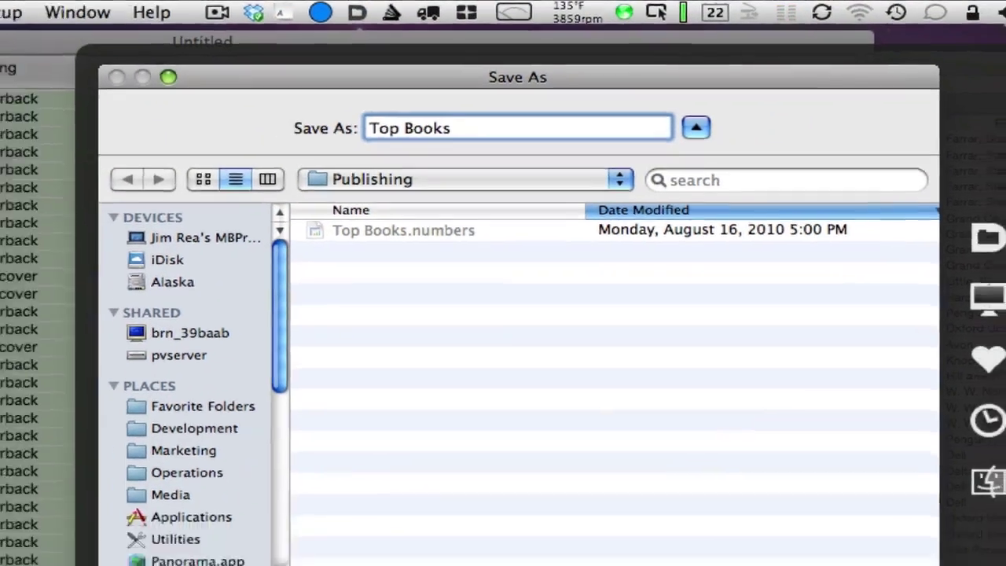
key(Return)
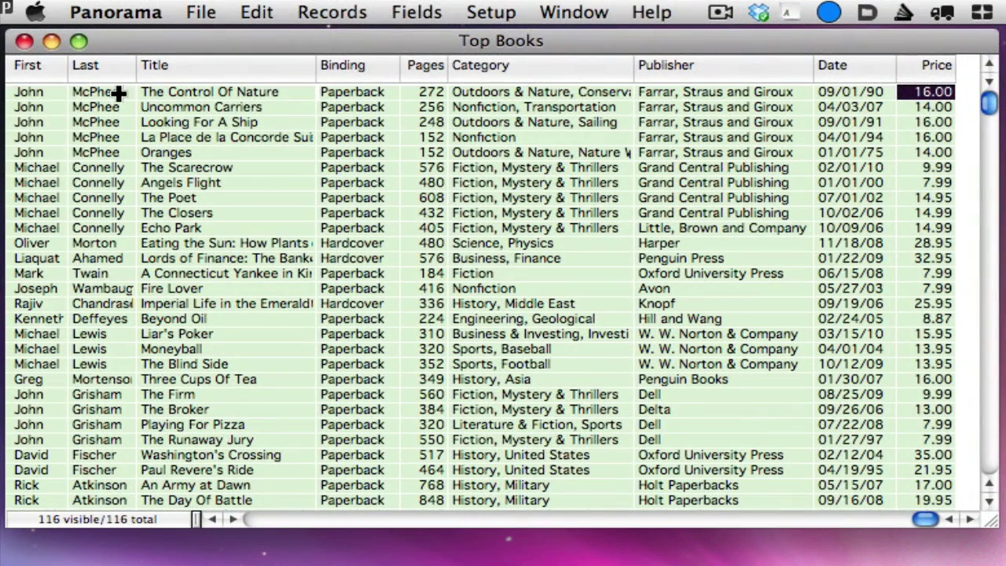
Move the Last column in front of the First column
drag(84, 64, 30, 69)
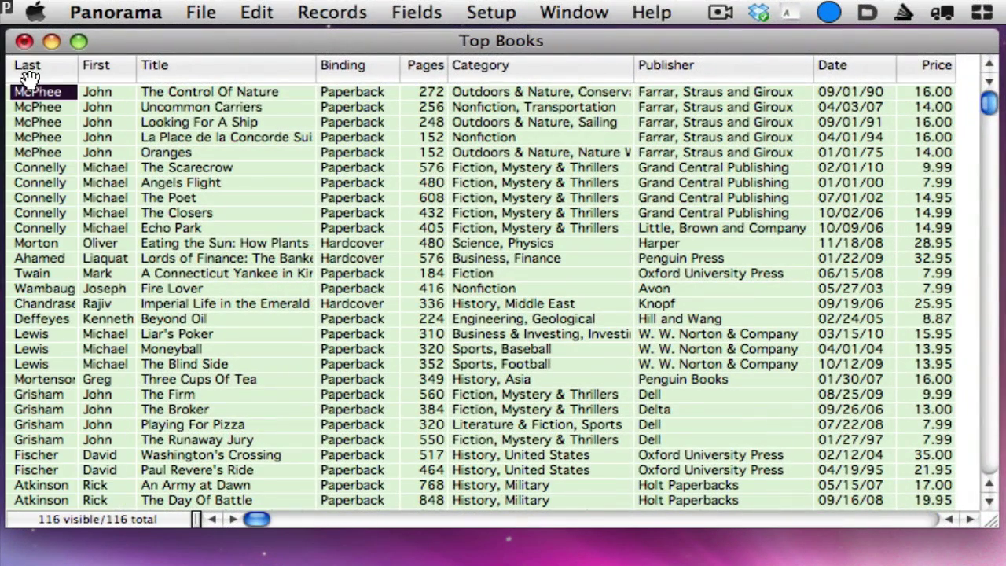
Merge the Last and First fields into an Author field separated by comma+space, and adjust the Author column's width
right_click(24, 66)
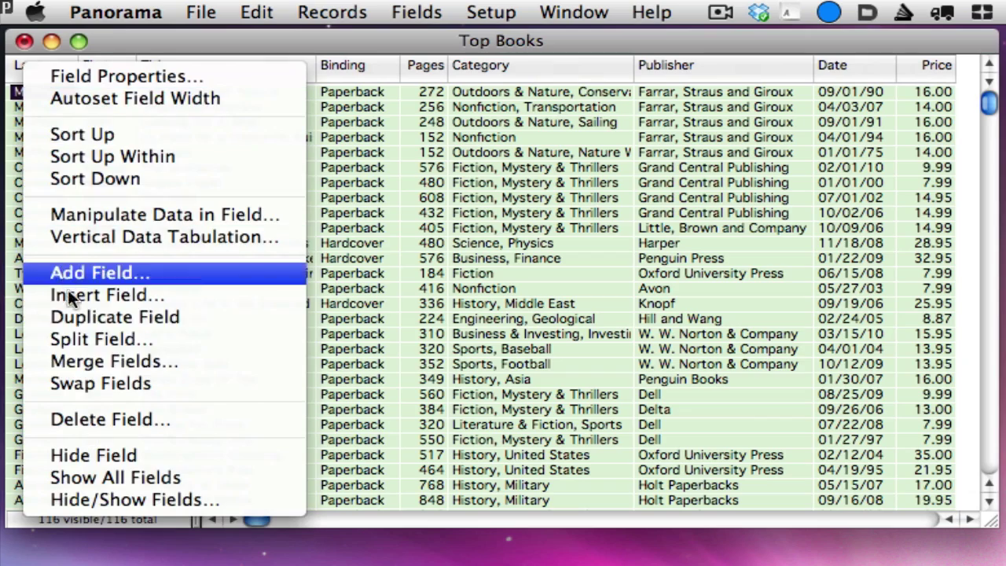
click(84, 363)
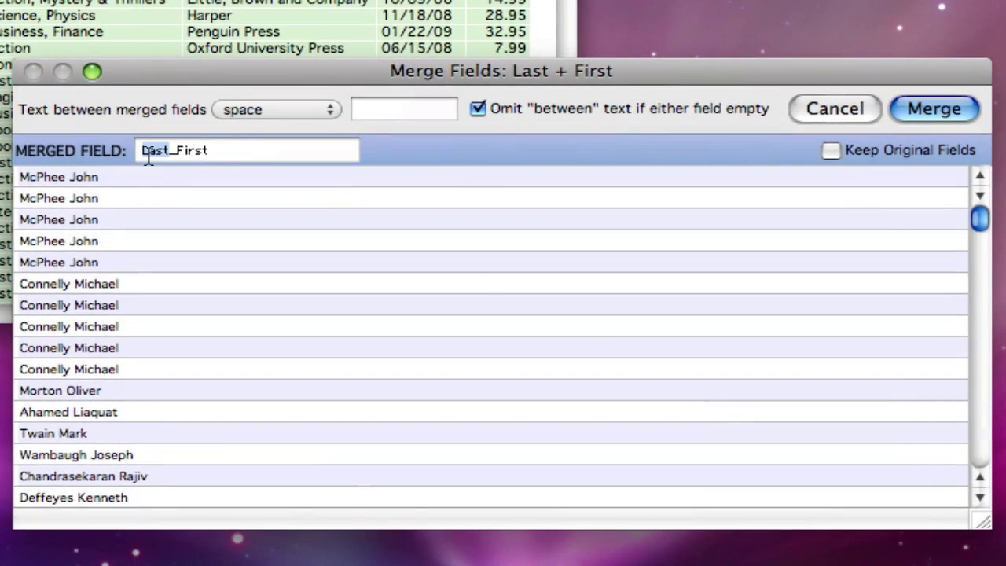
drag(148, 157, 199, 157)
text(Author)
click(276, 109)
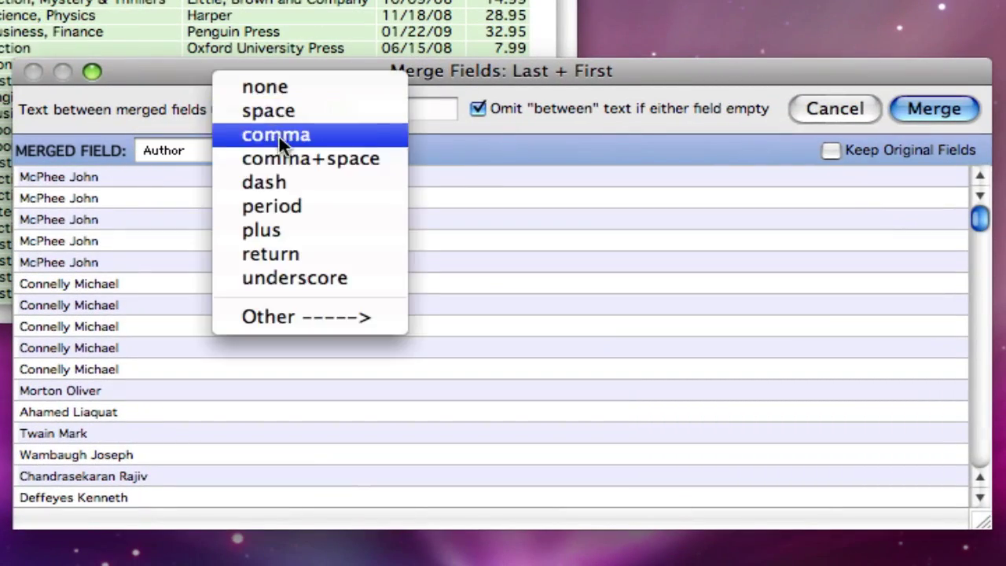
click(279, 145)
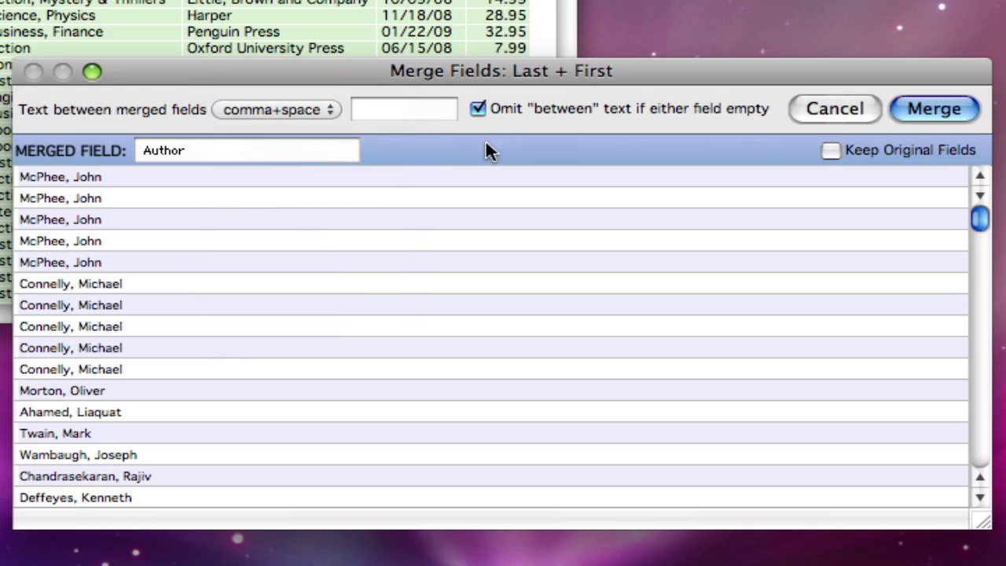
click(934, 109)
drag(171, 68, 135, 71)
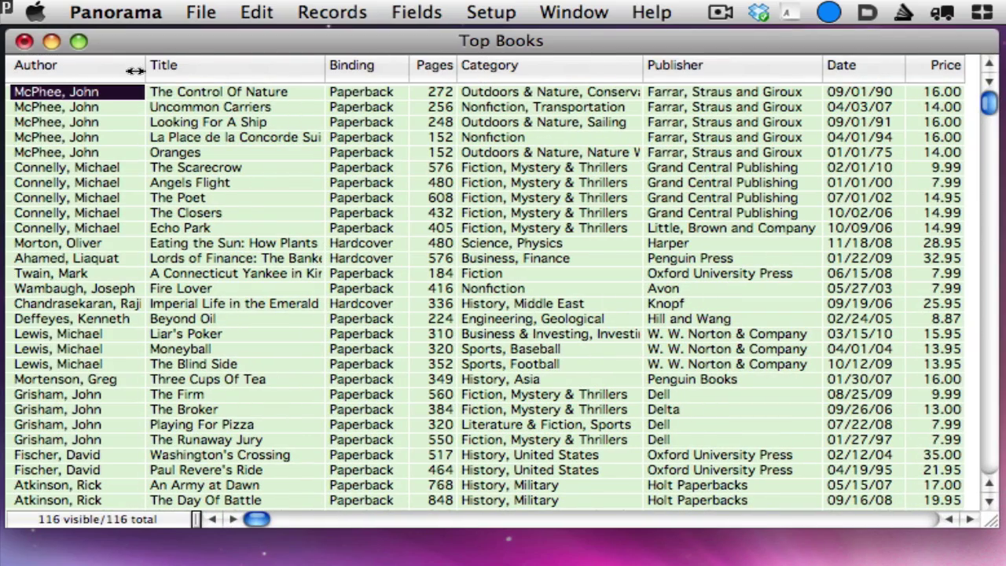
Set up a split of the Category field after the first comma
click(510, 67)
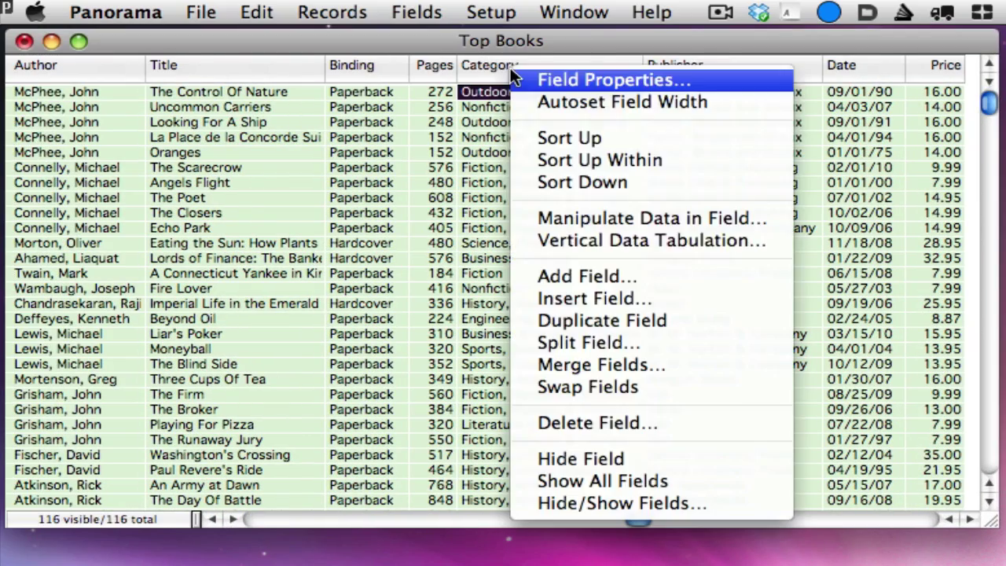
click(593, 341)
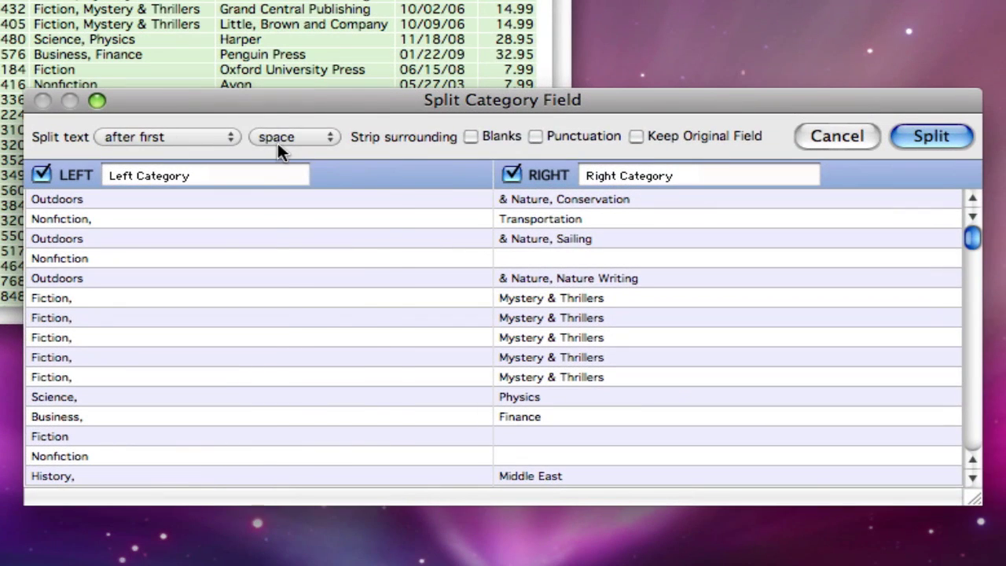
click(279, 138)
click(294, 182)
Split the field into parts named Category and SubCategory, and adjust the widths of the resulting columns
click(136, 176)
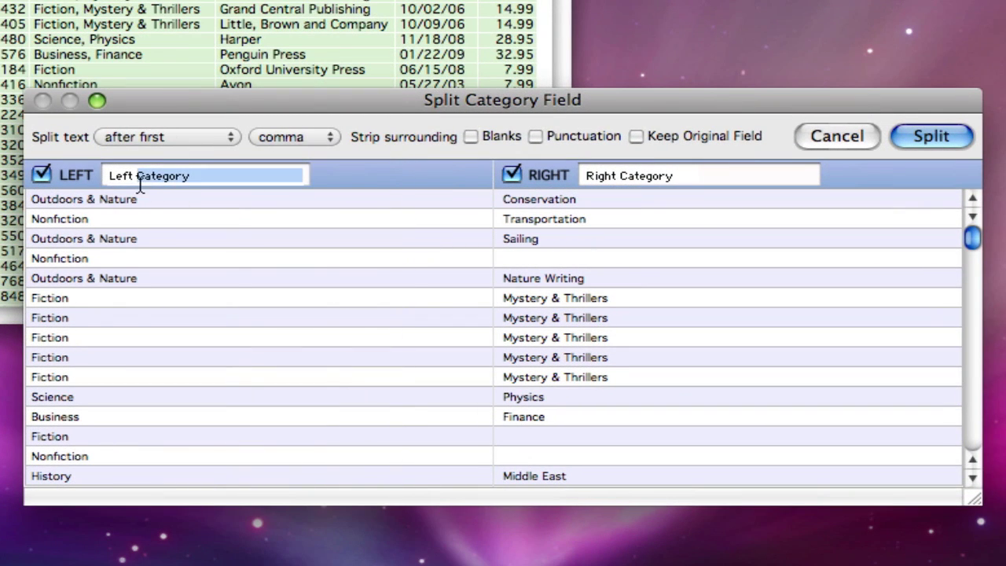
key(BackSpace)
key(BackSpace)
key(BackSpace)
key(BackSpace)
drag(591, 175, 618, 175)
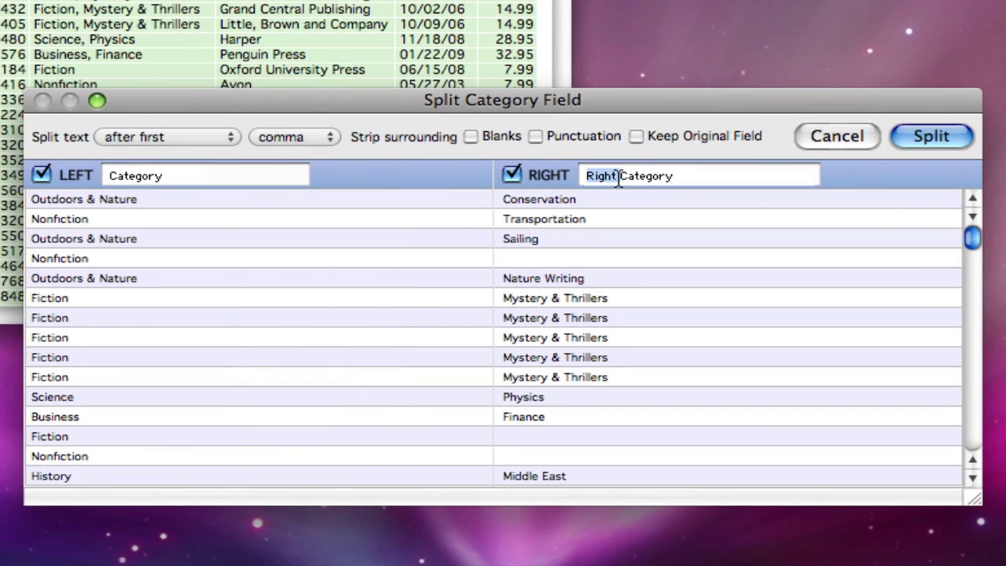
text(Sub)
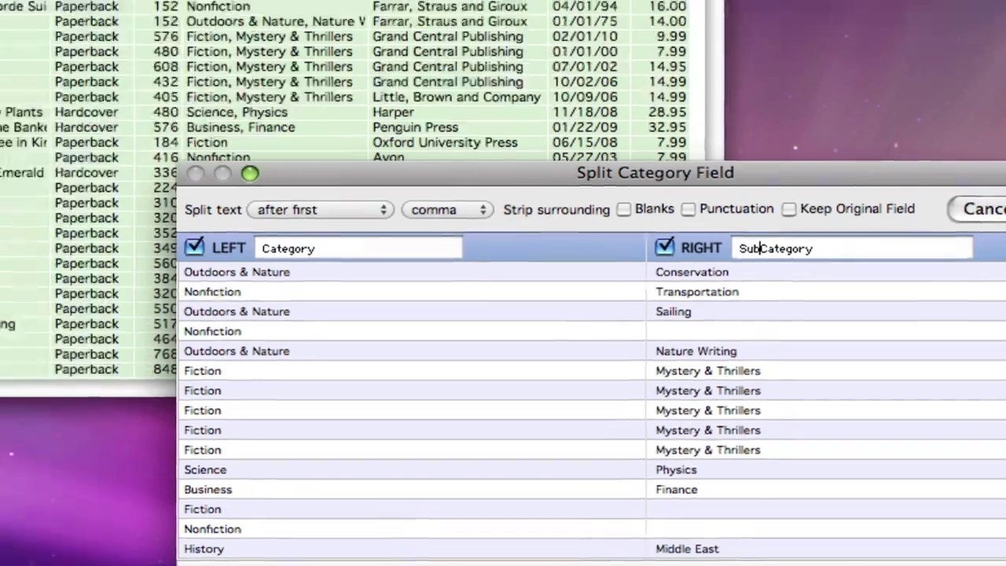
click(912, 136)
drag(670, 65, 654, 65)
drag(532, 65, 546, 65)
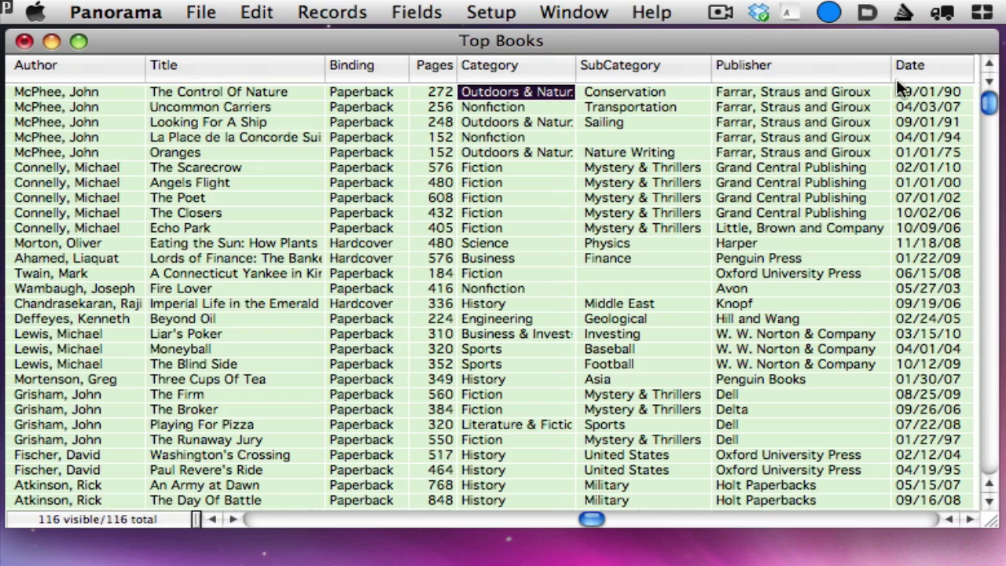
Set the Date field's output pattern to Mon YYYY
right_click(913, 68)
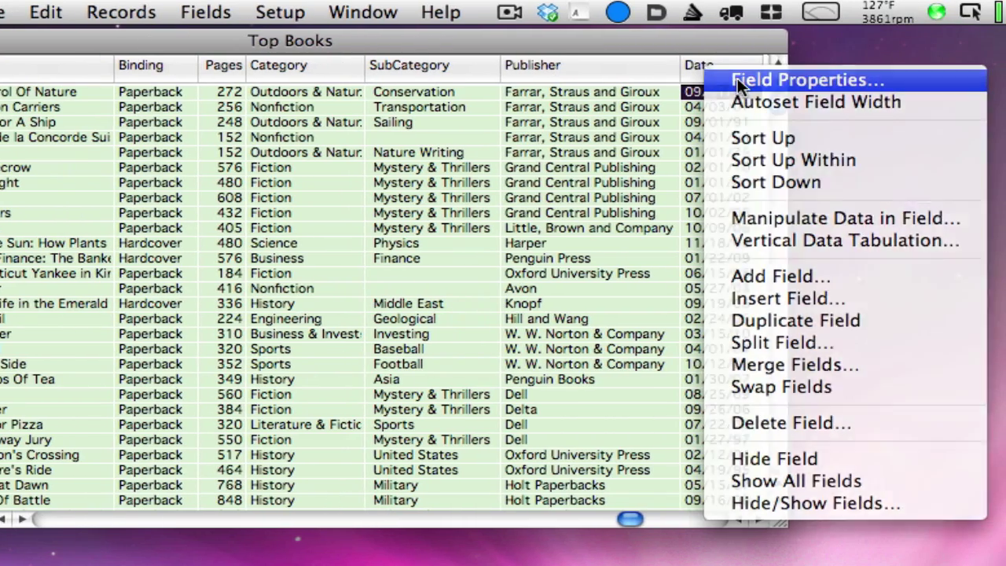
click(924, 79)
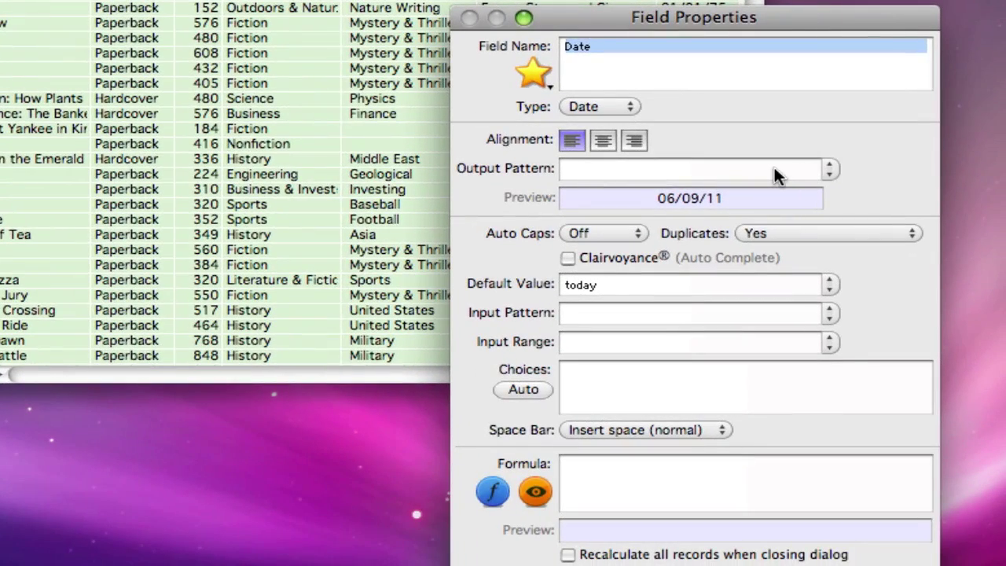
click(798, 317)
text(Mon YYYY)
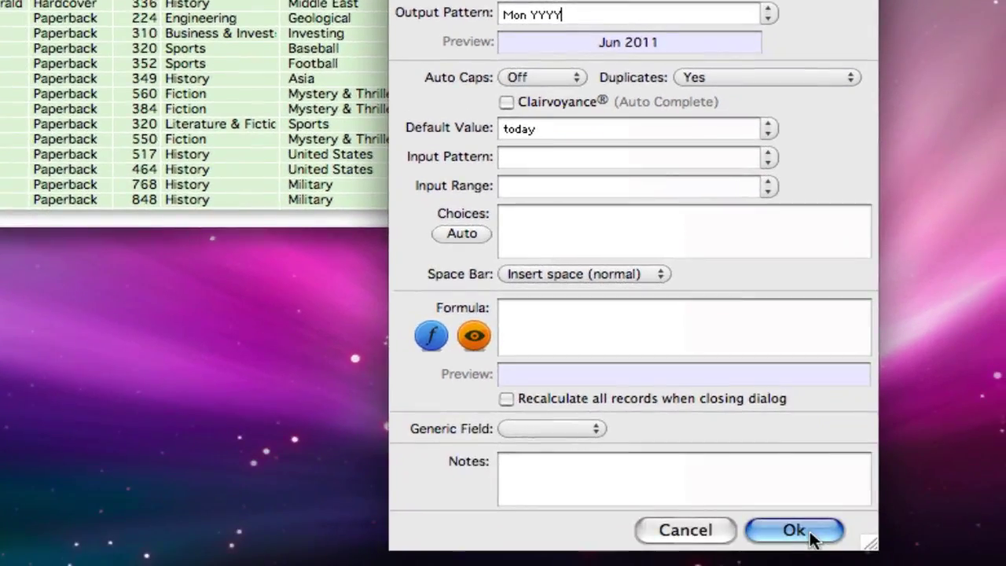
click(794, 530)
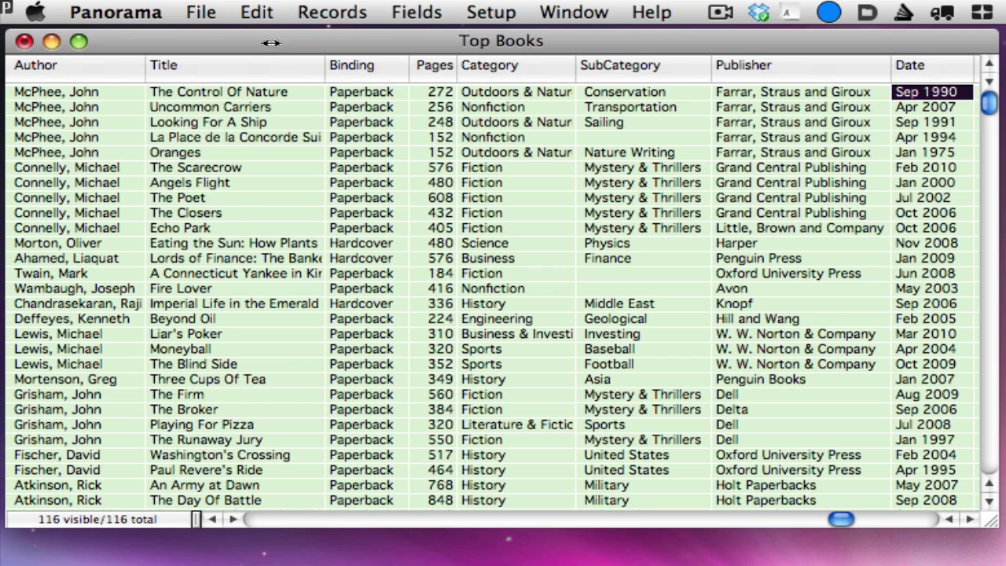
click(202, 12)
click(224, 176)
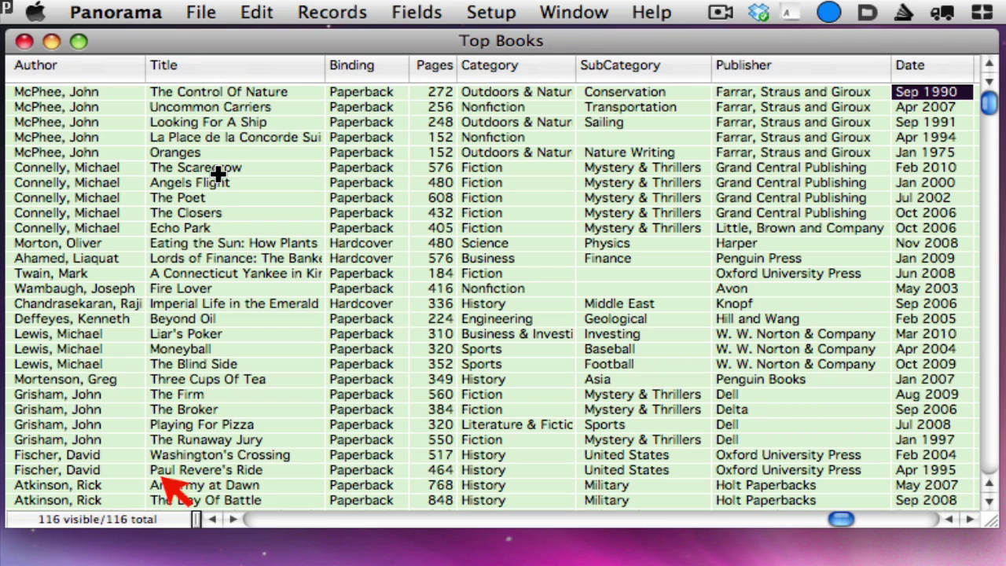
Change the first record's title to "Control Of Nature, The"
click(210, 93)
double_click(209, 94)
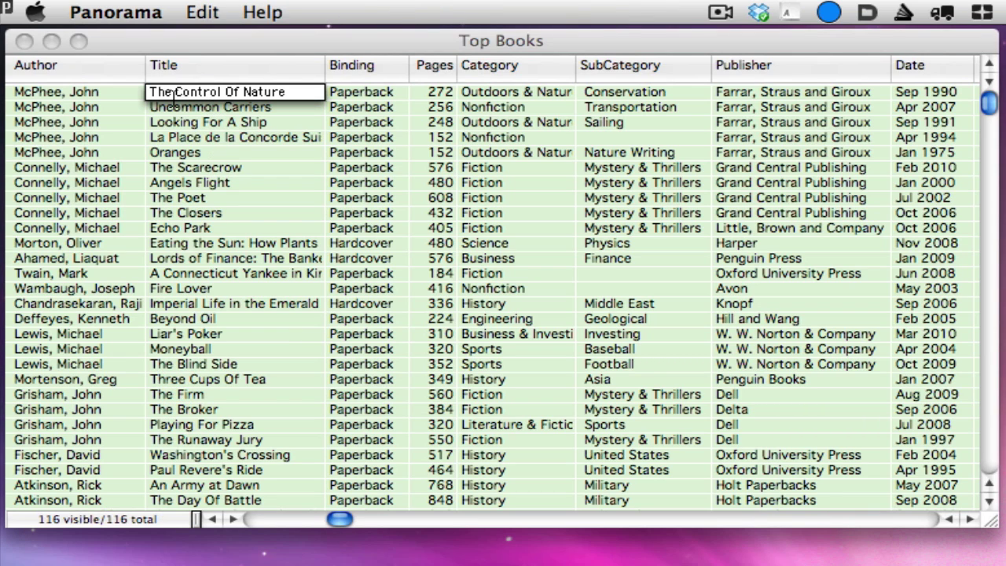
drag(173, 96, 129, 108)
key(BackSpace)
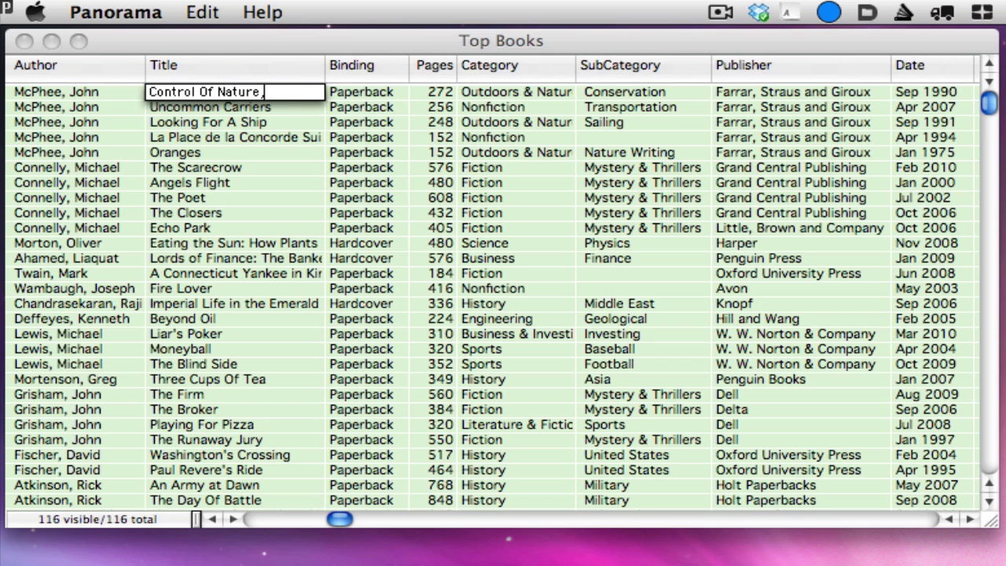
key(Return)
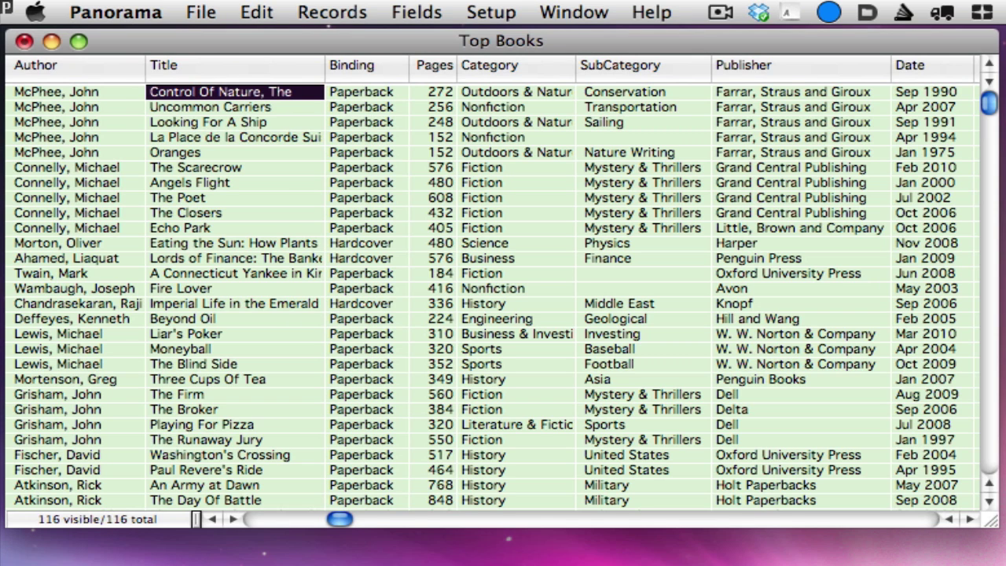
Select only the records whose Title begins with "the"
click(331, 12)
mouse_move(352, 182)
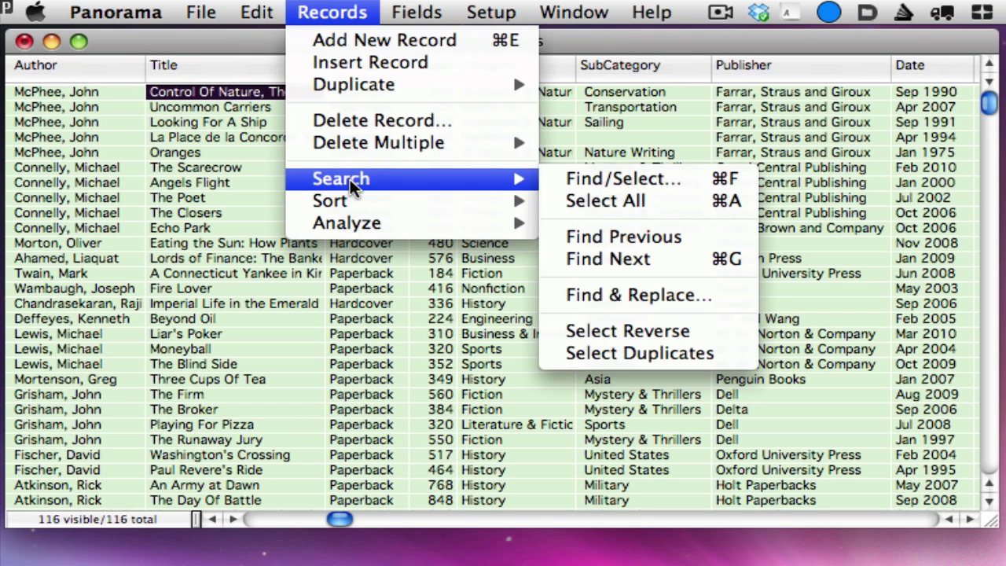
click(559, 179)
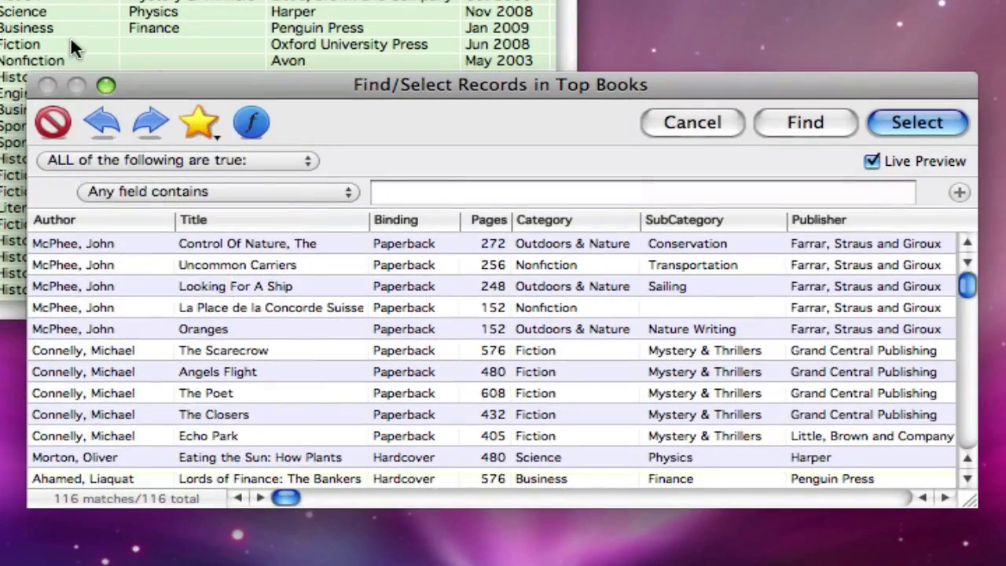
click(620, 414)
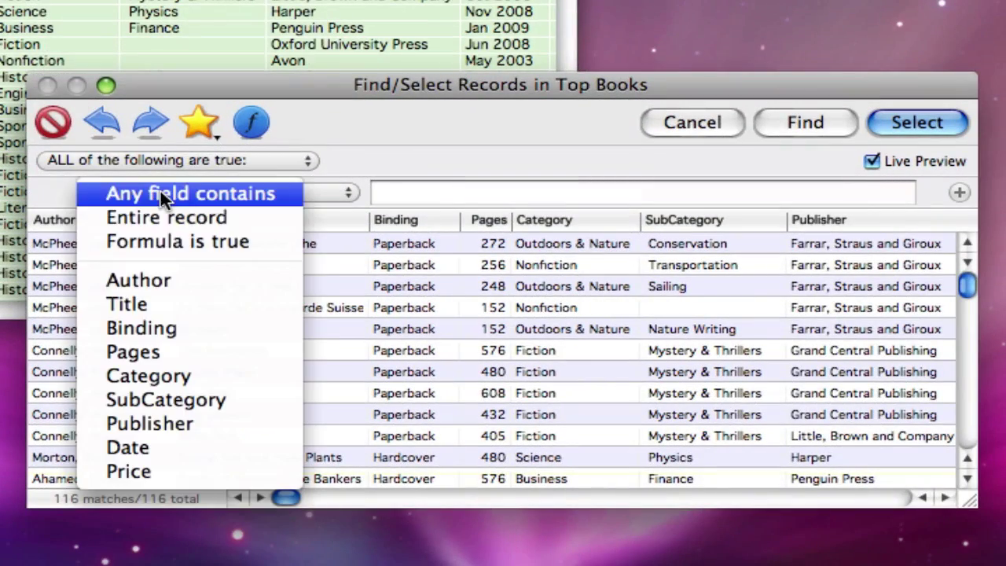
click(157, 304)
click(507, 194)
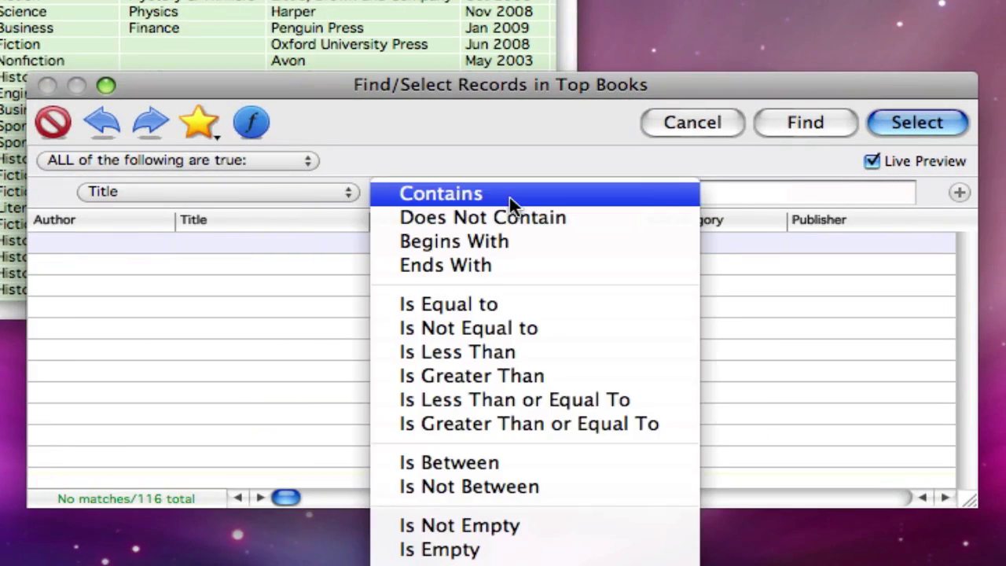
click(507, 243)
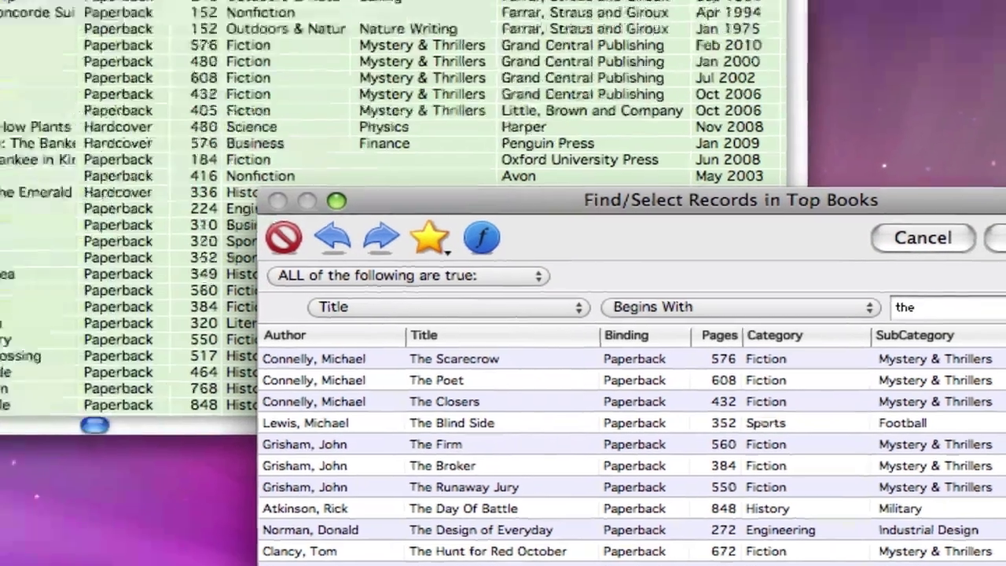
click(916, 123)
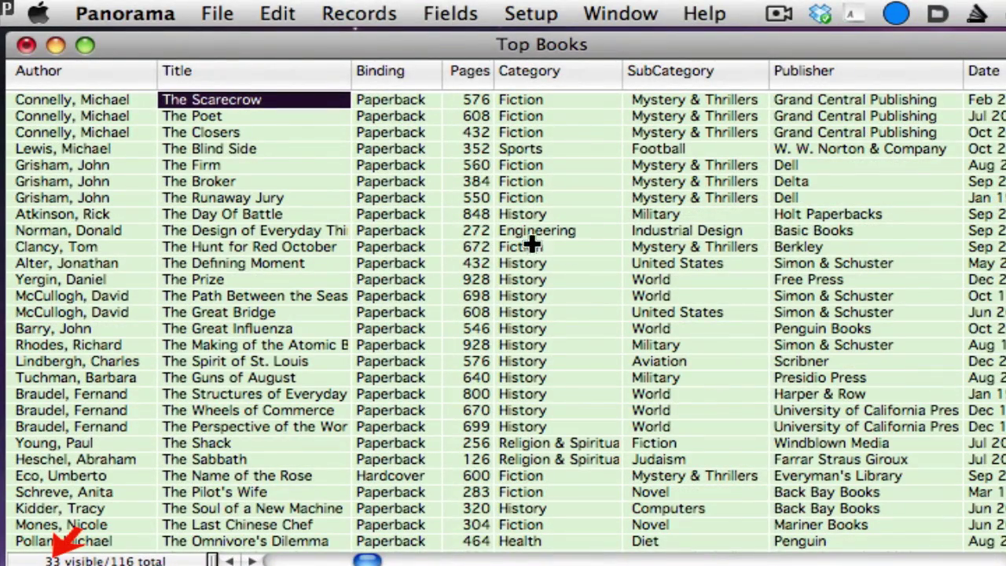
Set up a data manipulation on the Title field that removes the first 1 word from the selected records
right_click(227, 76)
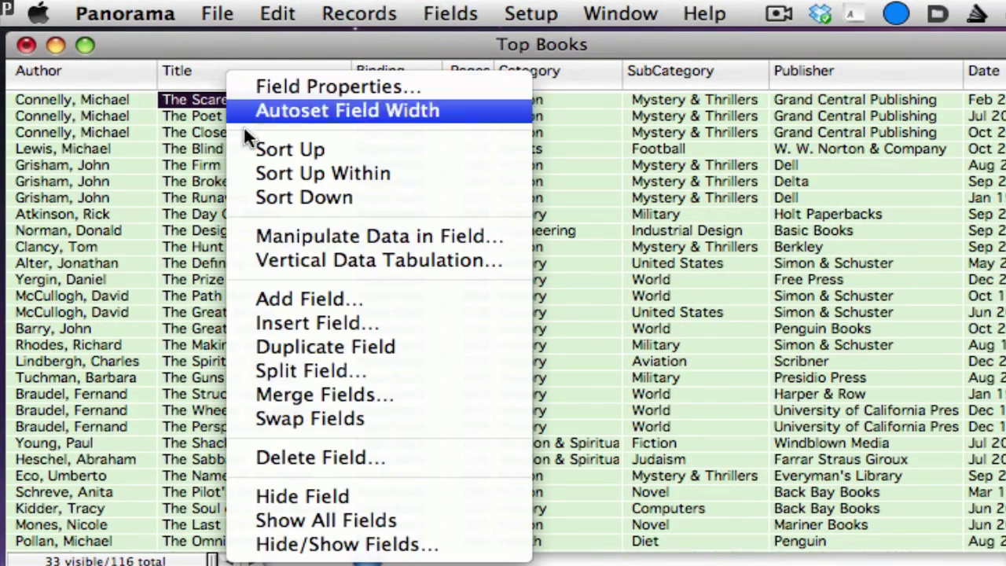
click(285, 232)
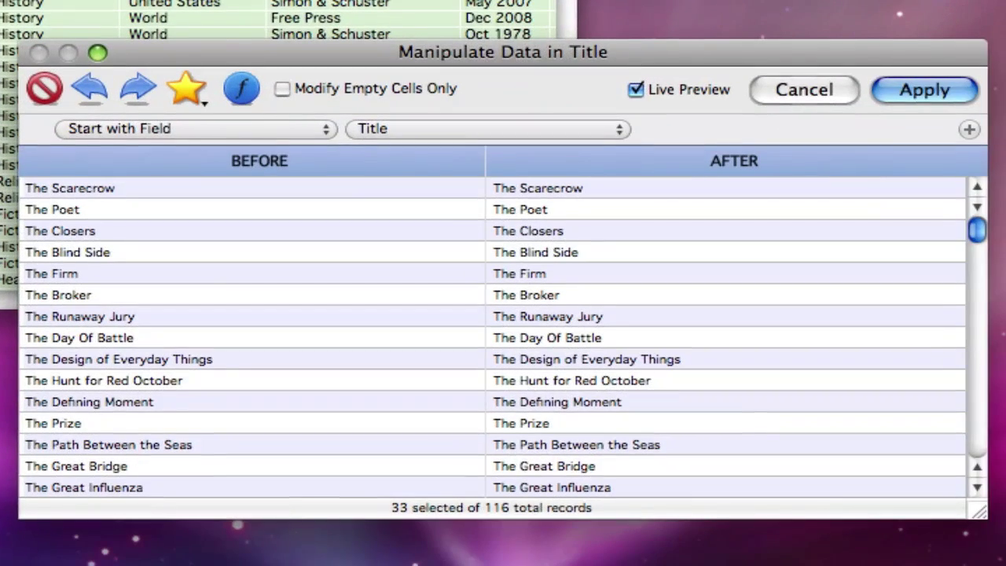
click(969, 129)
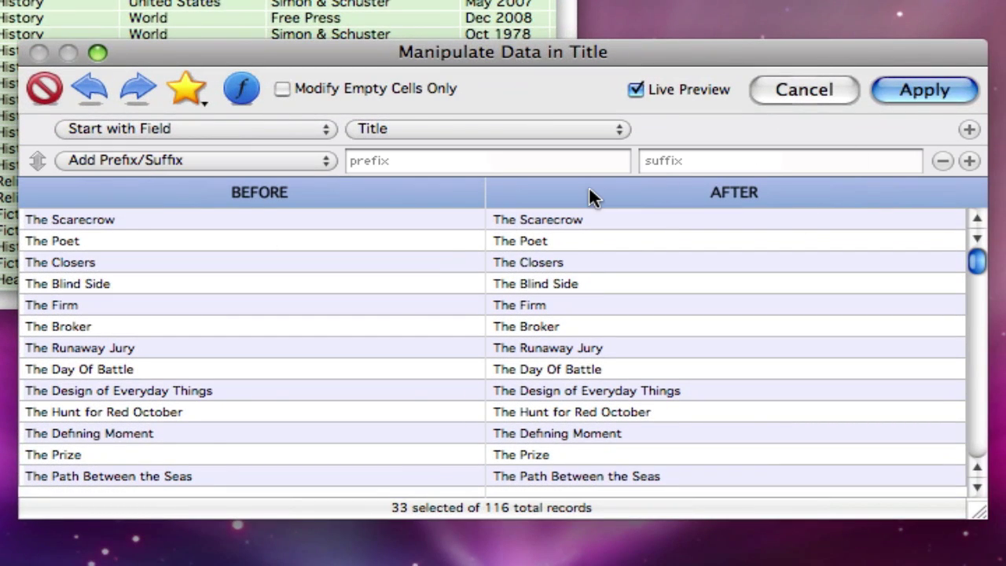
click(143, 159)
click(142, 503)
text(1)
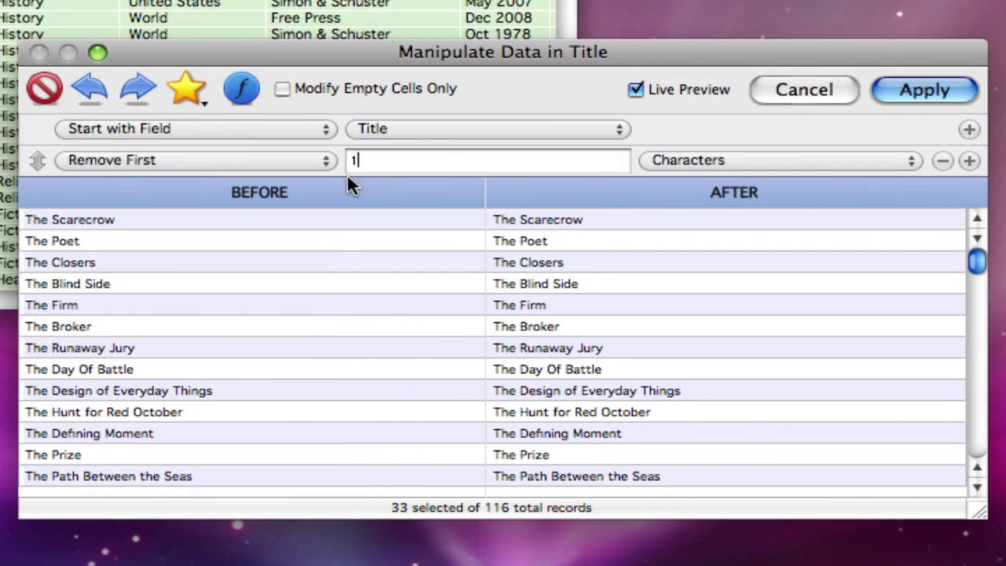
click(715, 160)
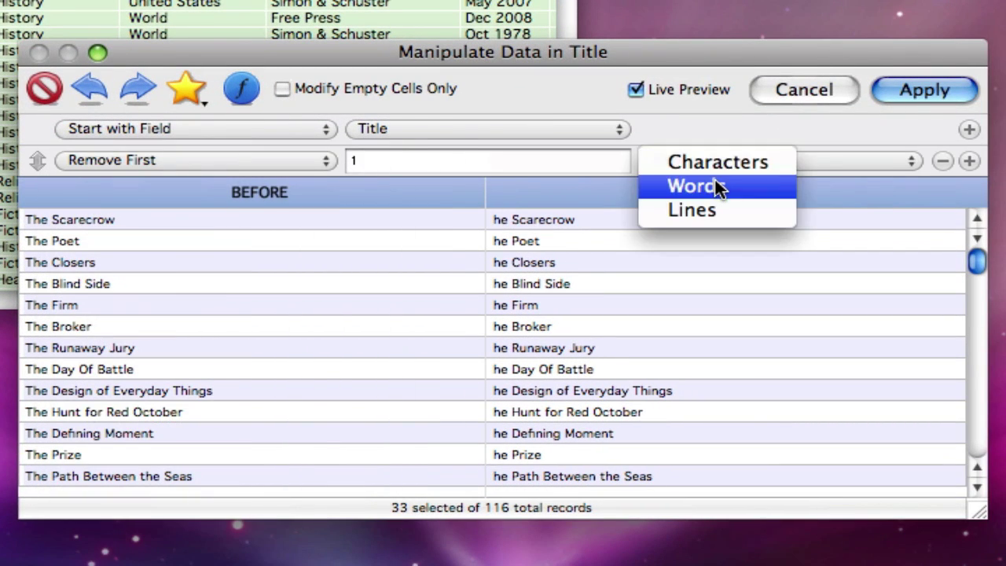
Add the suffix ", The" to the Title manipulation and apply it to the selected records
click(970, 160)
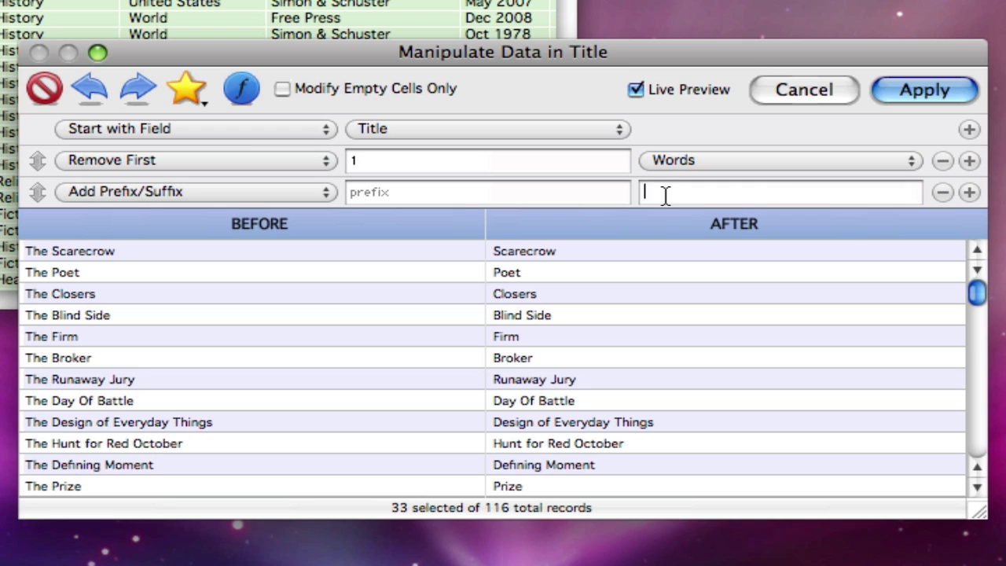
text(, The)
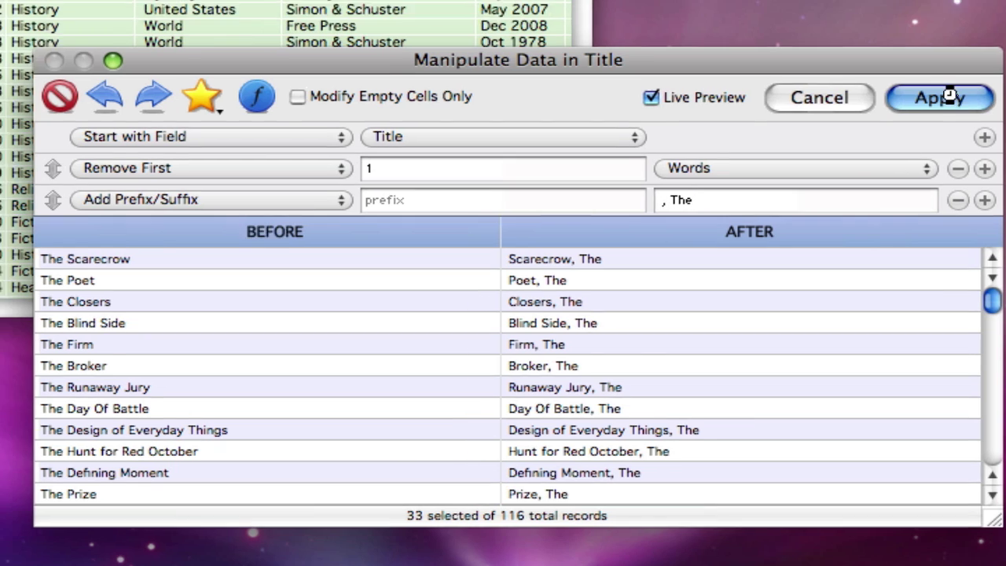
click(924, 89)
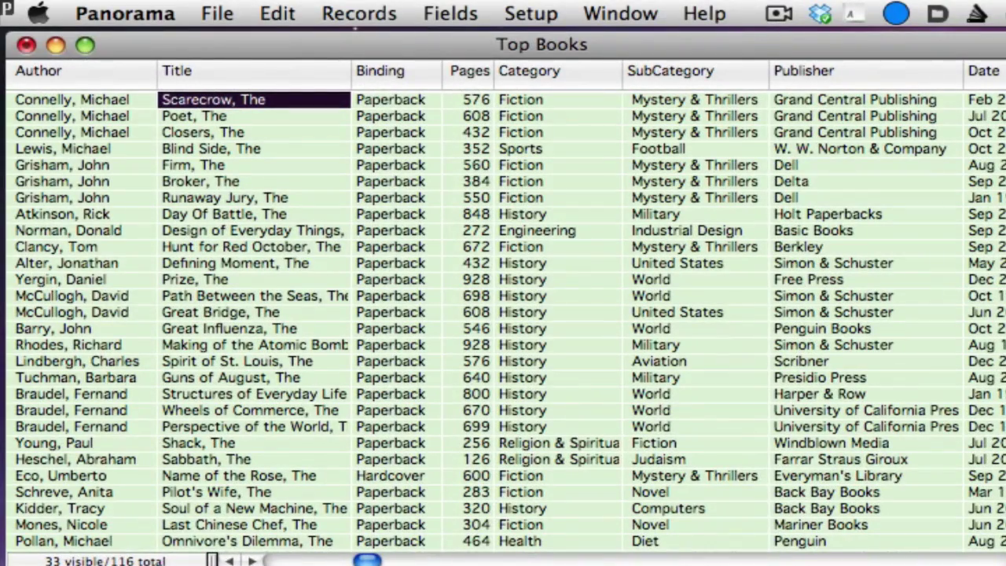
Select all records again and sort them in ascending order by Title
click(359, 13)
mouse_move(388, 194)
click(625, 153)
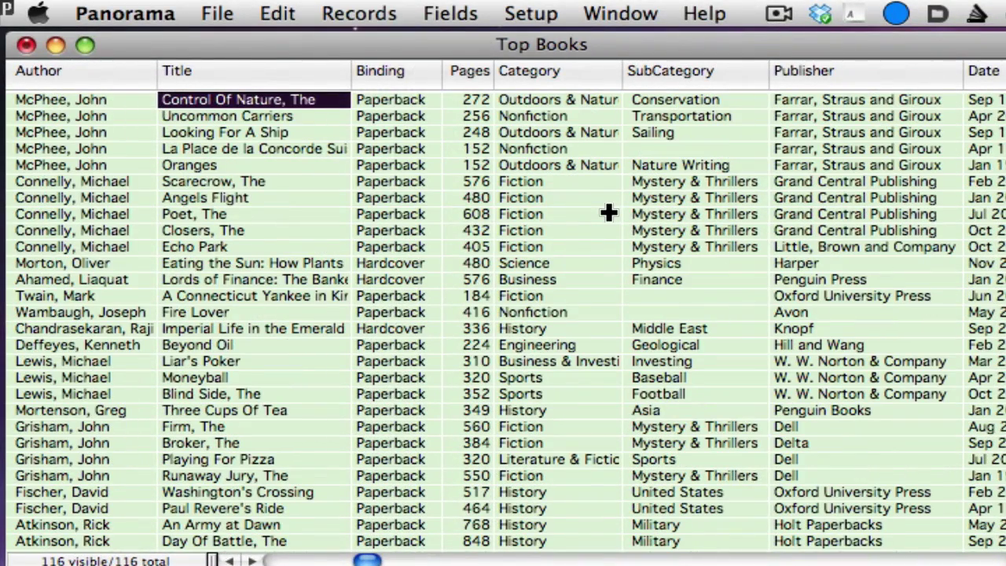
click(241, 76)
click(272, 150)
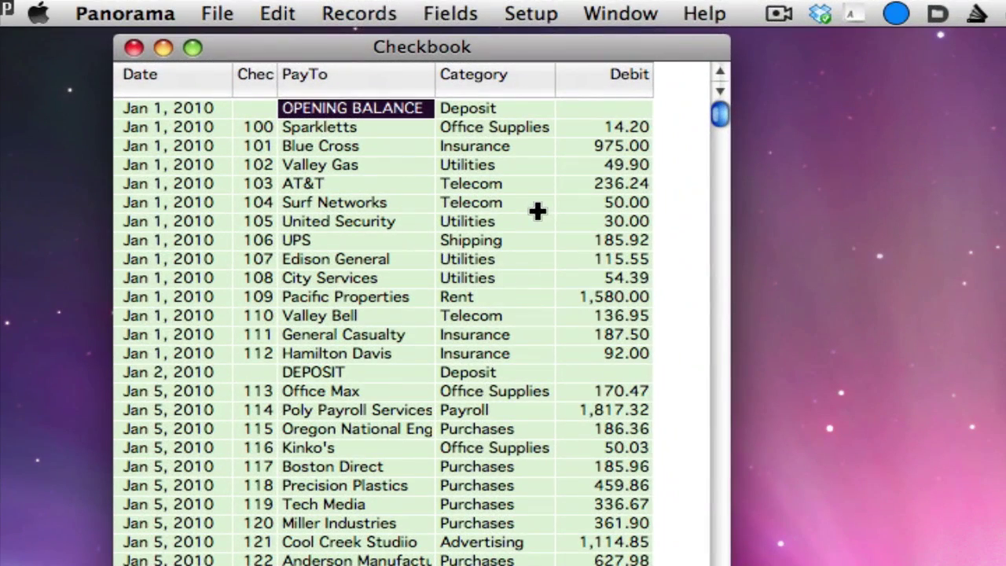
Summarize the Checkbook records by month of the Date field with a total of the Debit field
click(352, 12)
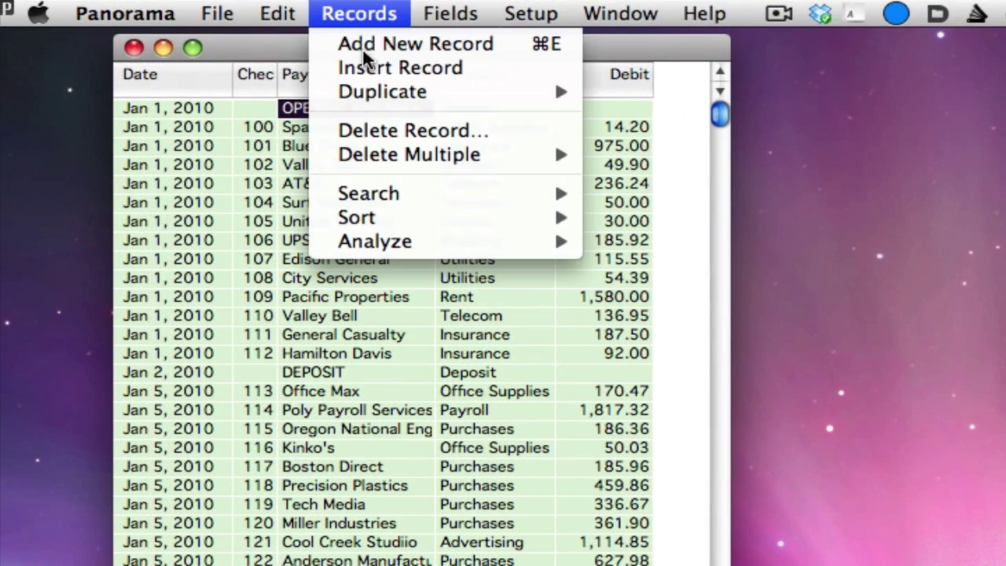
mouse_move(461, 244)
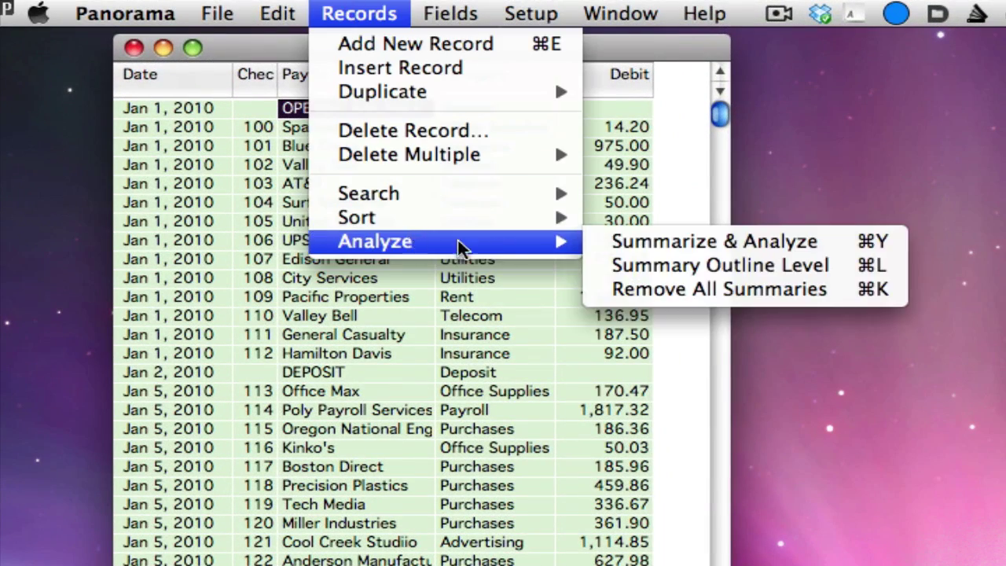
click(612, 250)
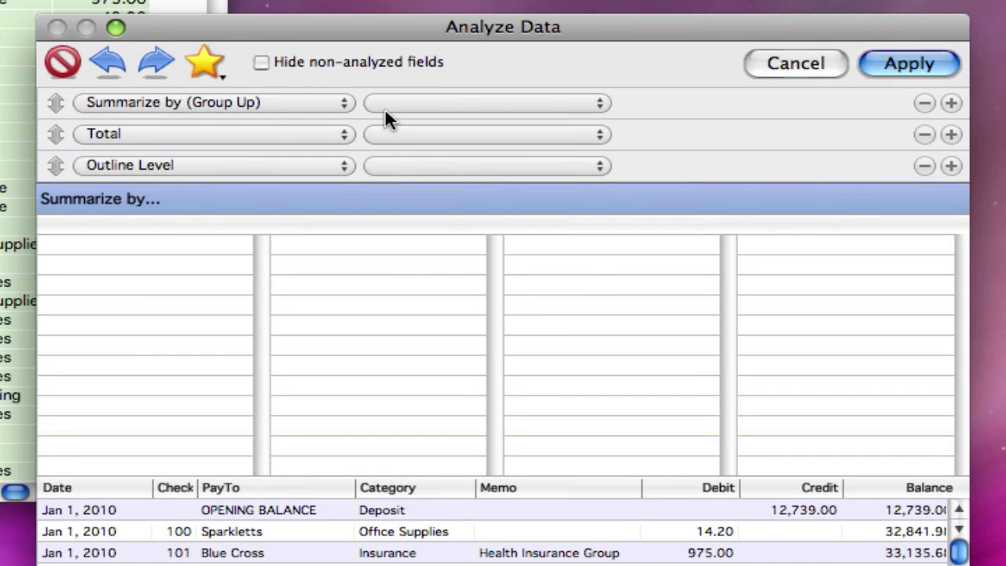
click(389, 117)
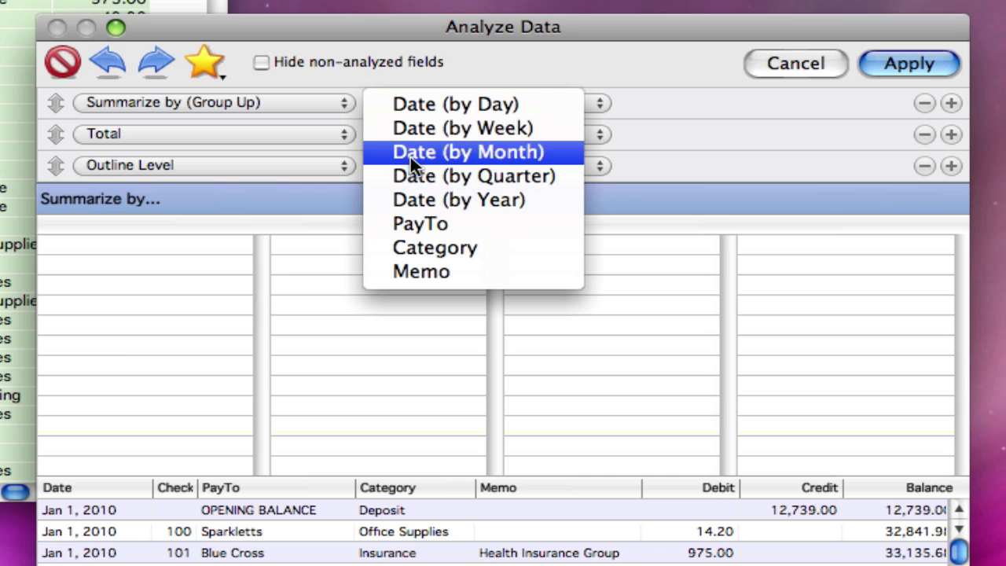
click(411, 155)
click(409, 135)
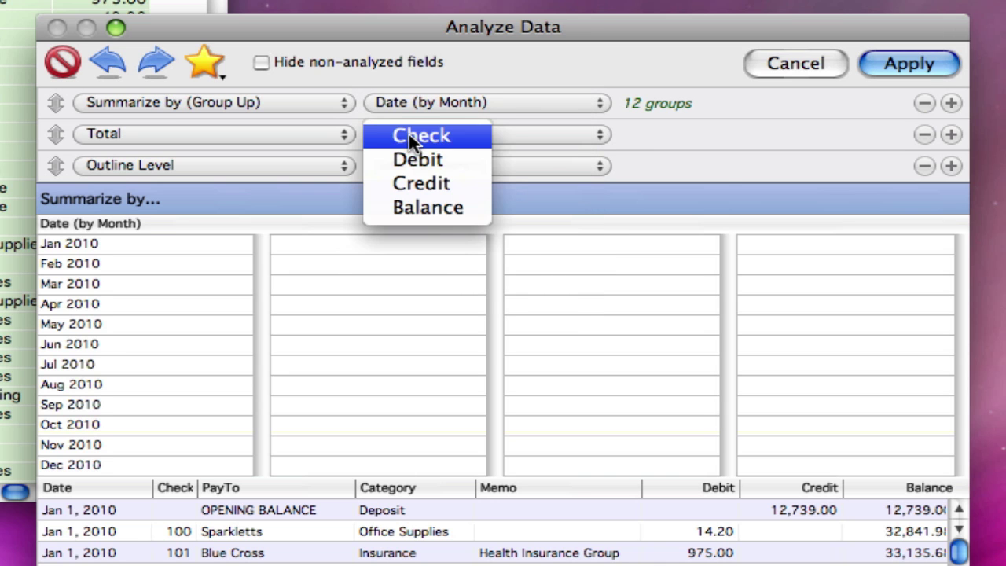
click(412, 154)
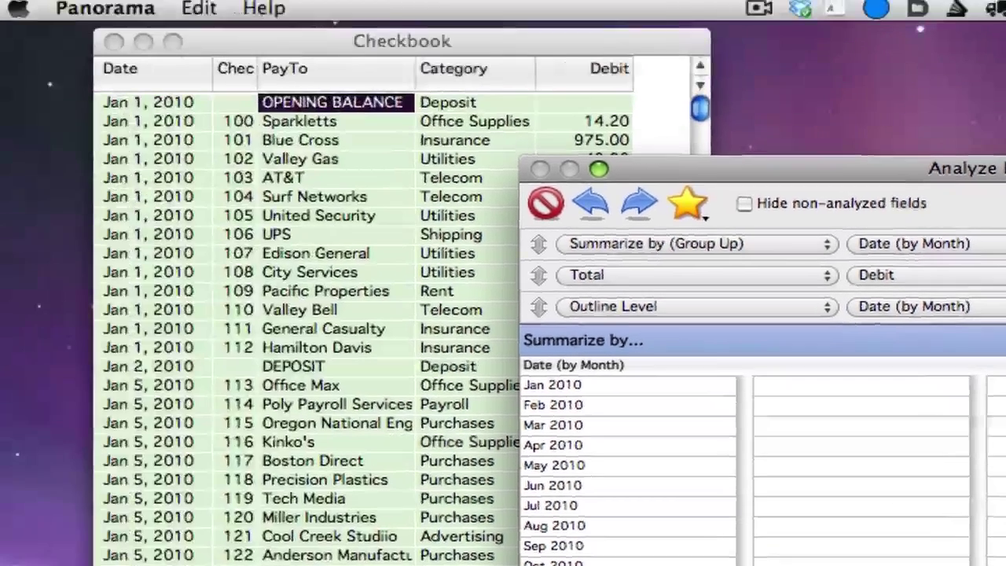
click(904, 63)
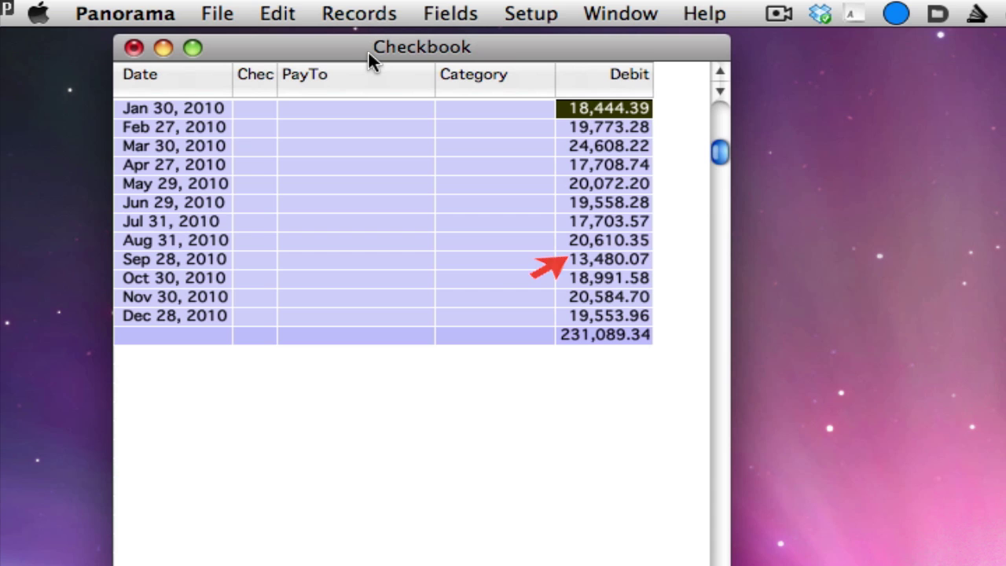
Add a second summary level by Category below the monthly grouping and apply the analysis
click(362, 14)
mouse_move(485, 248)
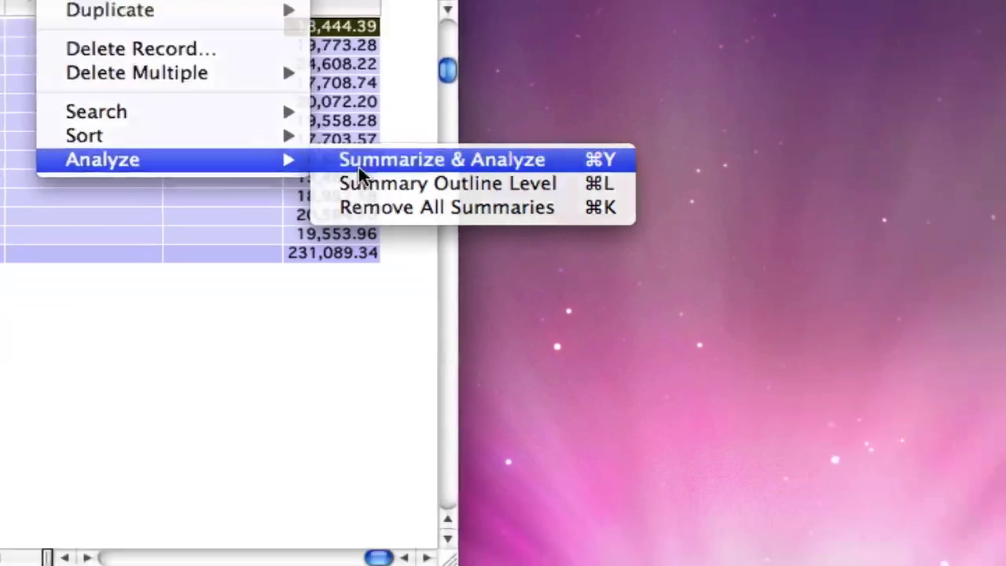
click(632, 248)
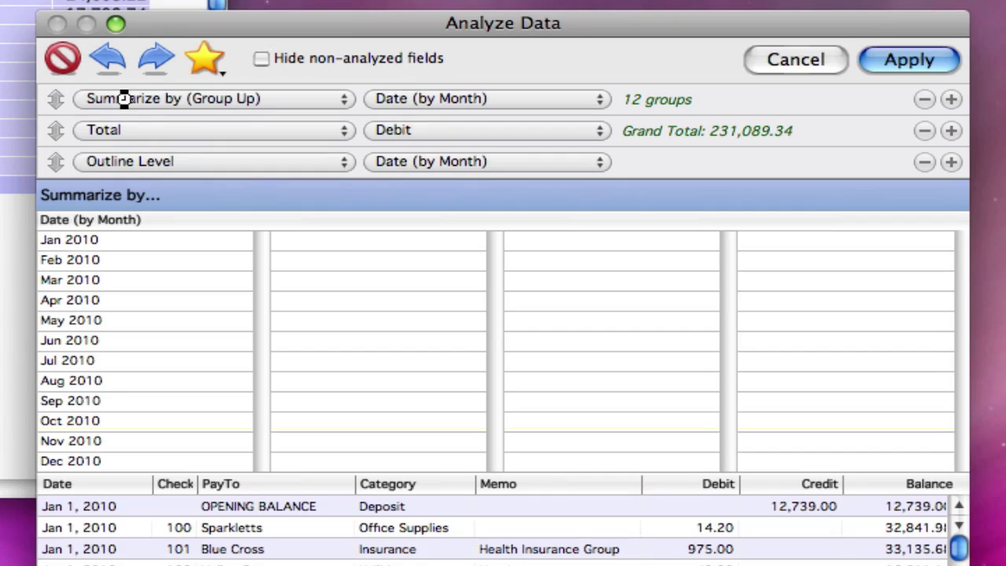
click(951, 99)
click(481, 130)
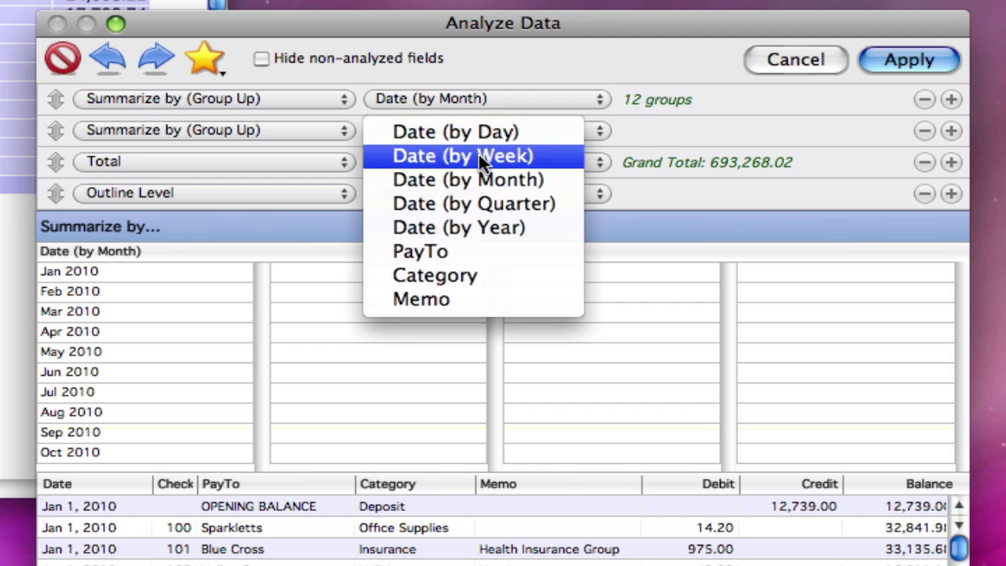
click(474, 275)
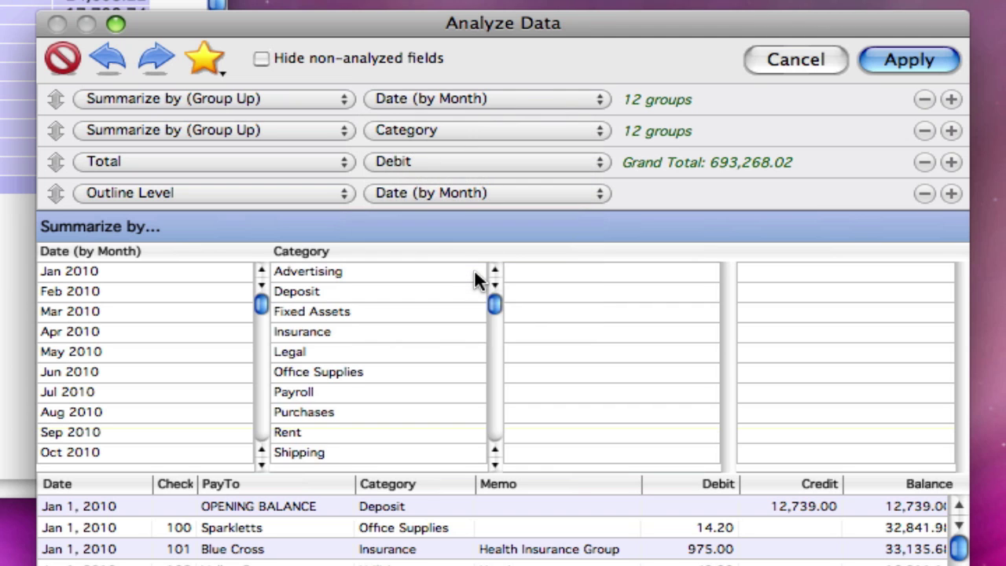
click(909, 61)
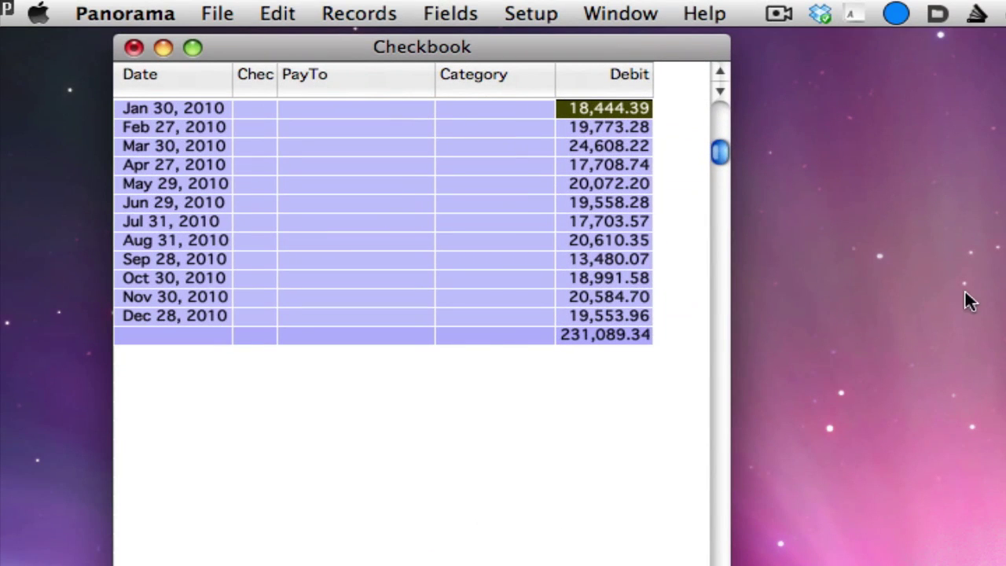
Expand the July summary, its Purchases and Office Supplies categories, and the April summary by one level of detail
right_click(195, 224)
click(197, 226)
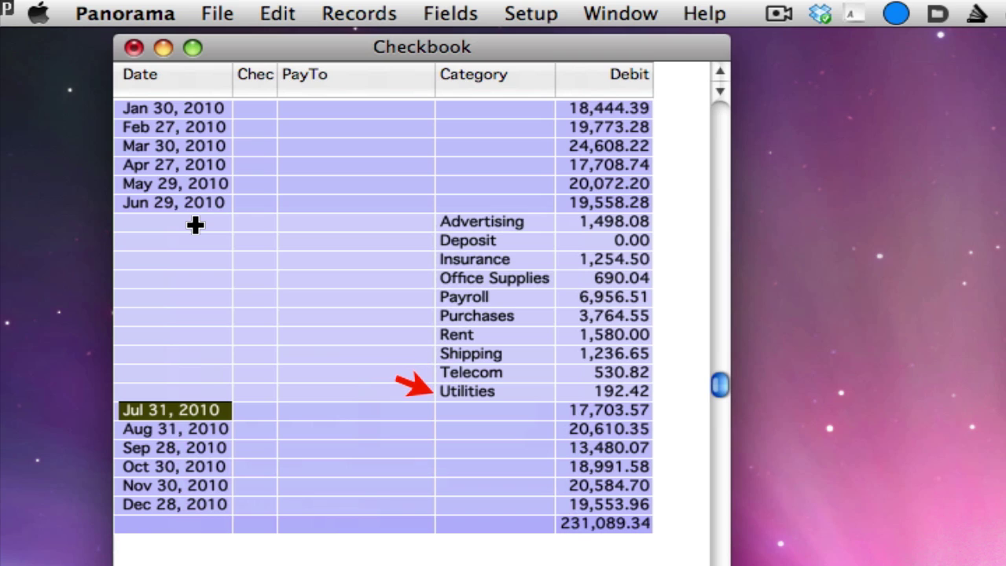
right_click(452, 317)
click(519, 328)
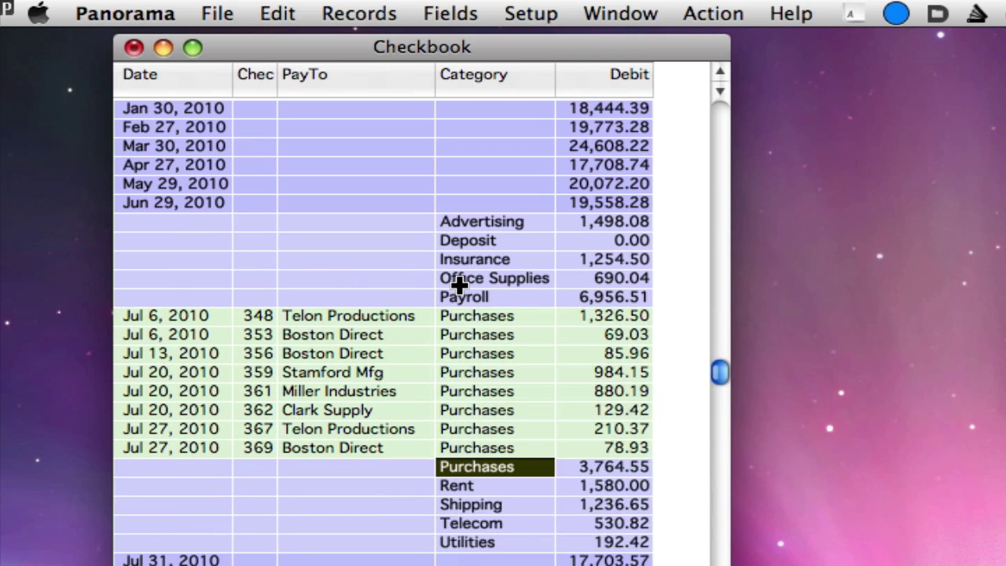
right_click(462, 279)
click(479, 292)
right_click(181, 166)
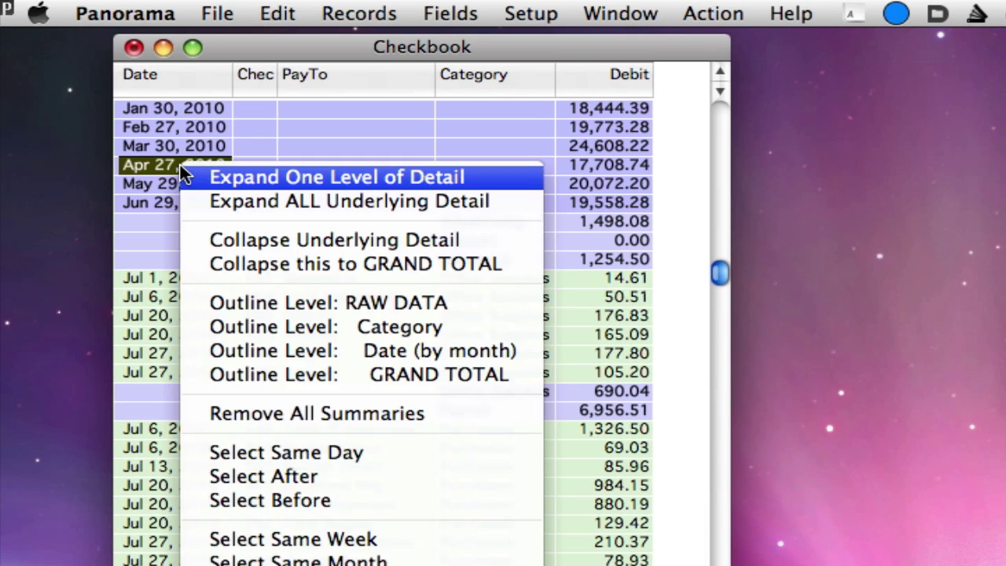
click(198, 175)
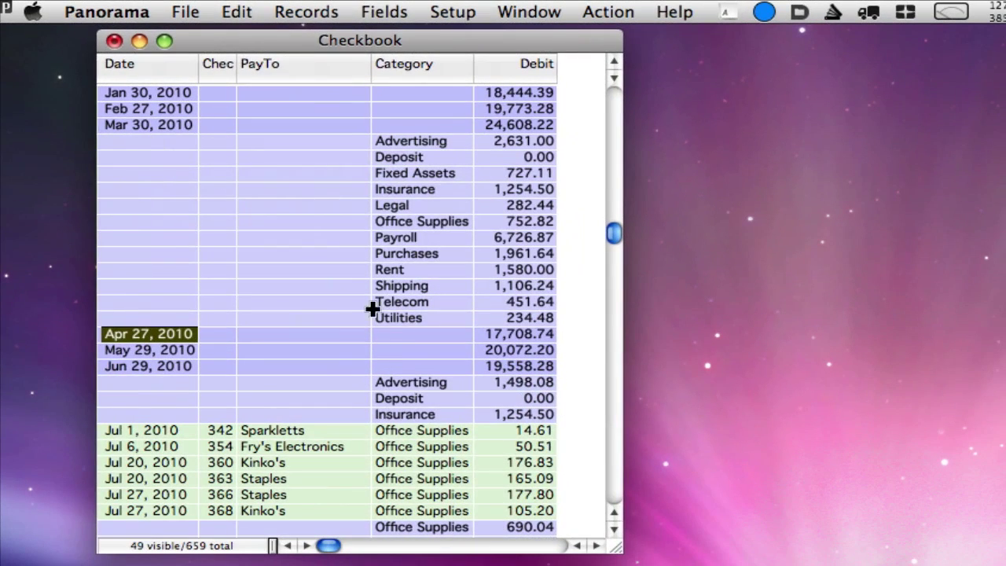
Collapse the underlying detail of the April and July summaries
right_click(394, 333)
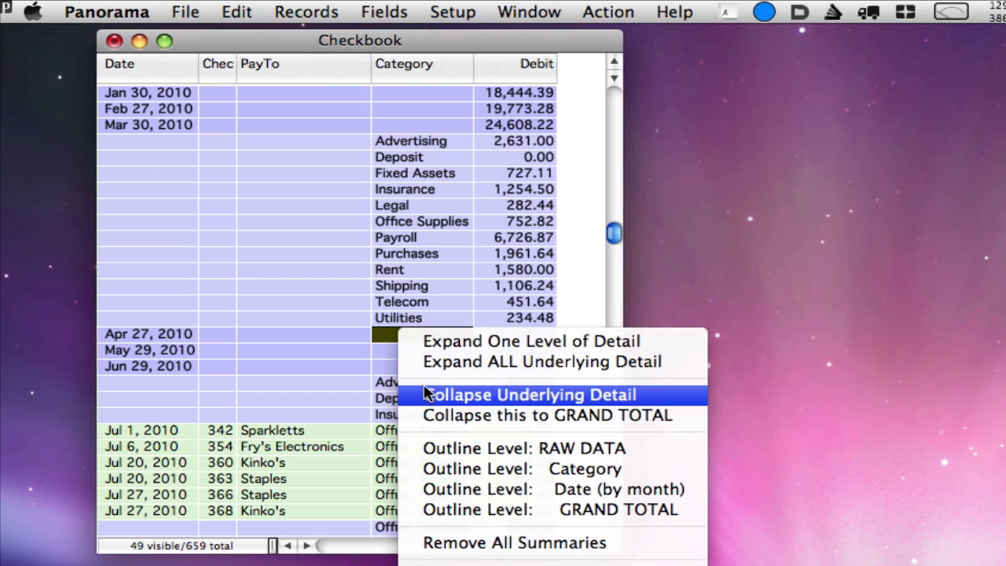
click(409, 358)
click(614, 507)
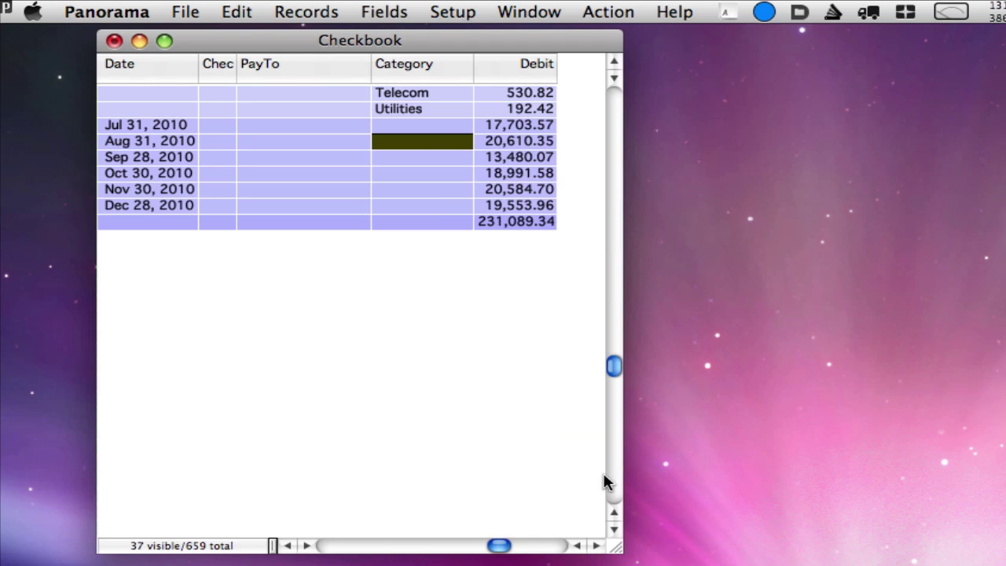
right_click(418, 125)
click(440, 189)
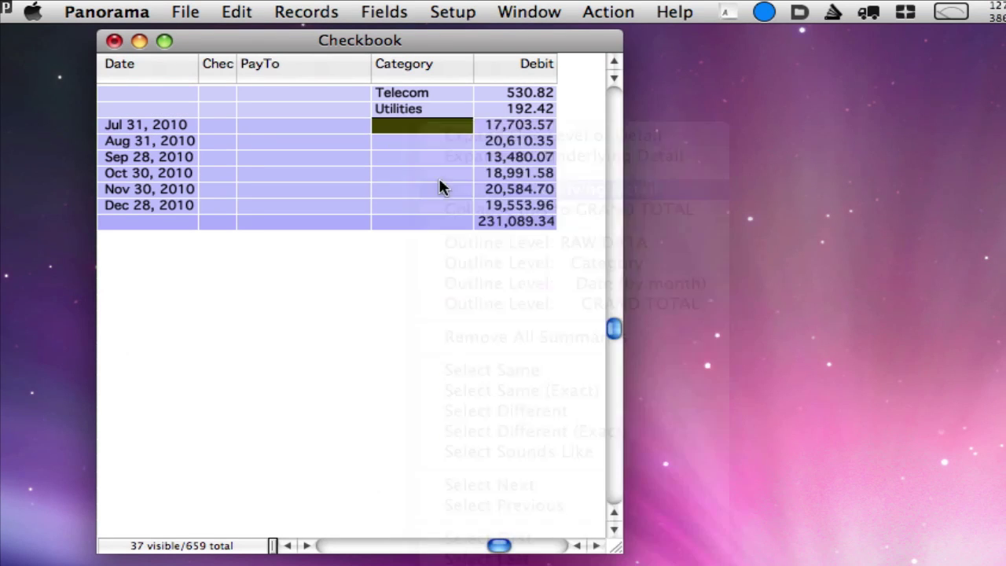
click(617, 105)
Set the outline level of the summaries to Category and then to RAW DATA, and look through the records
right_click(390, 128)
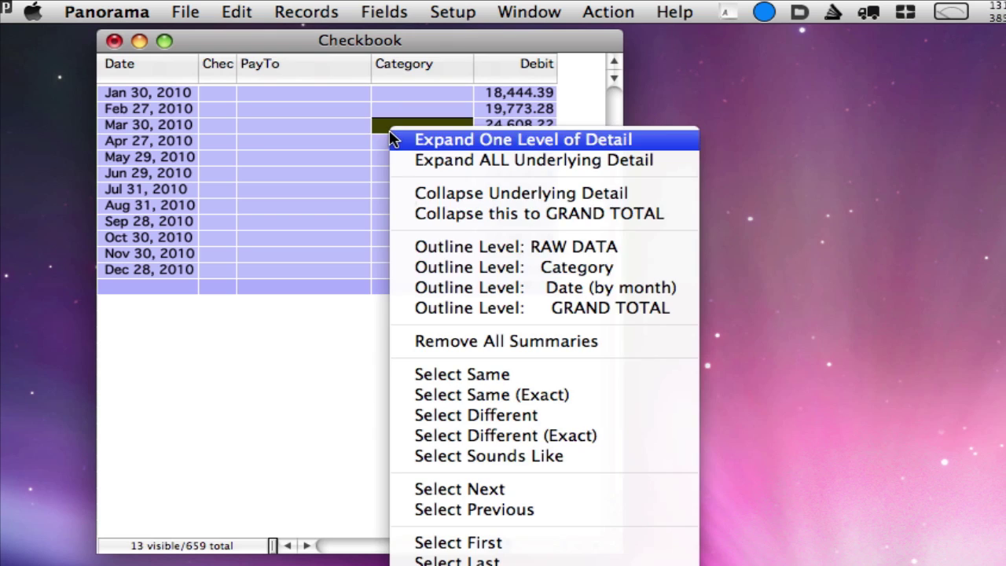
click(425, 270)
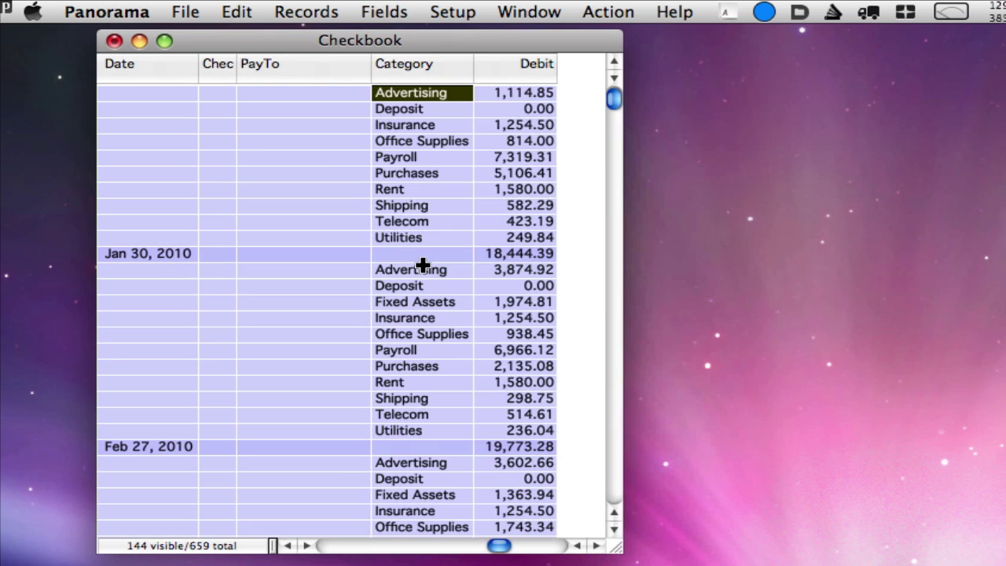
right_click(319, 163)
click(344, 281)
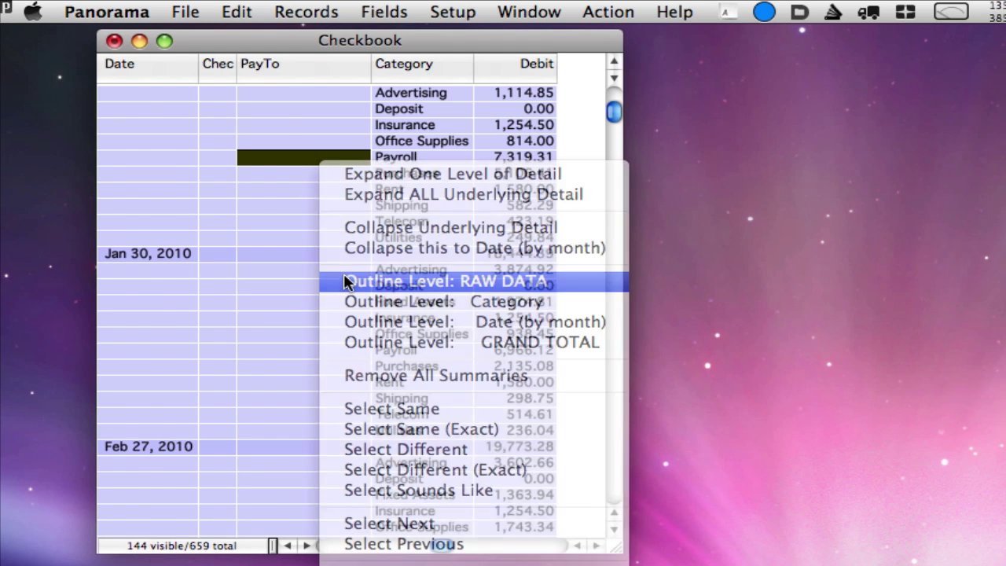
click(617, 475)
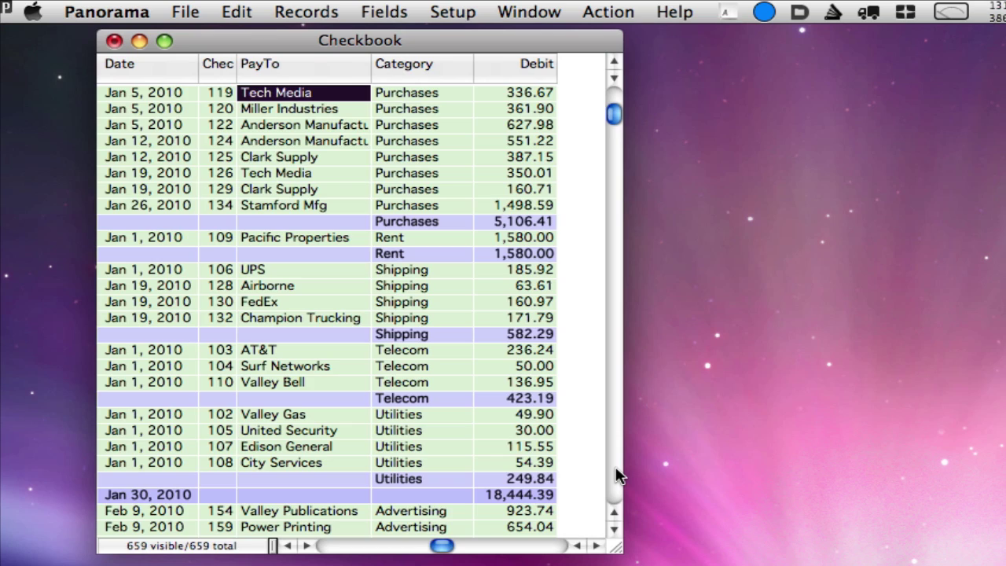
click(617, 476)
click(618, 476)
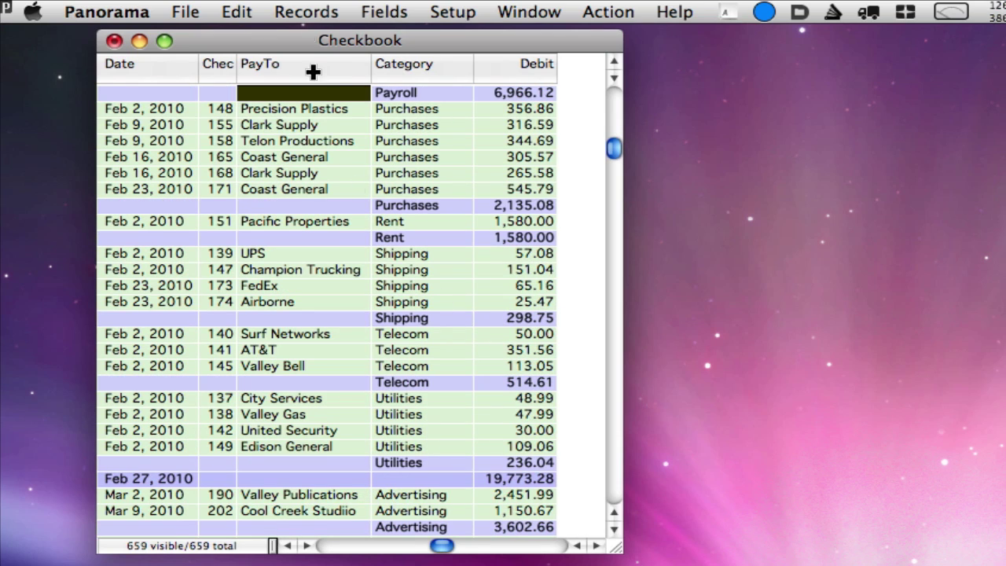
Add a Sort Down by Debit to the analysis, set its outline level to Category and apply it
click(306, 12)
mouse_move(358, 210)
click(530, 206)
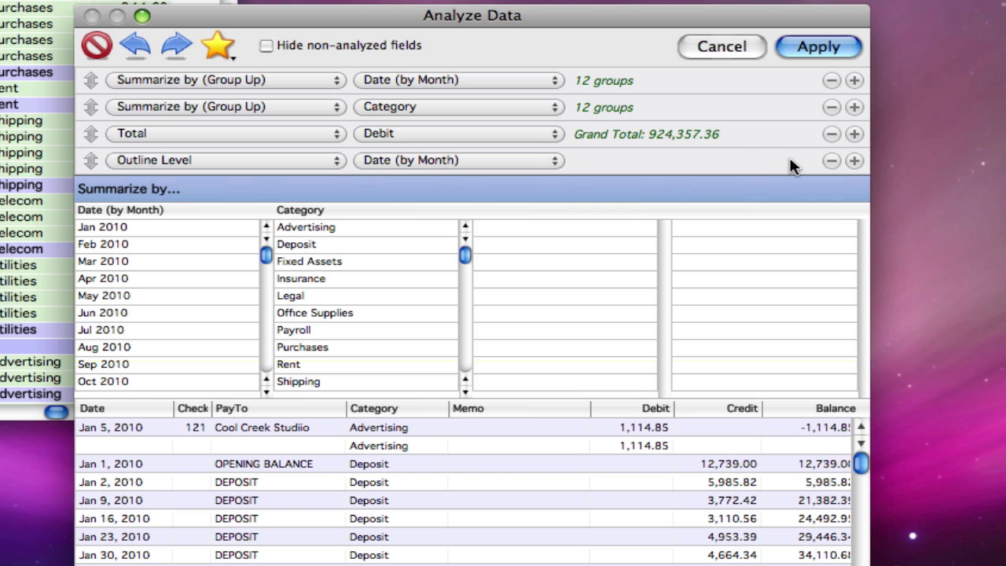
click(853, 160)
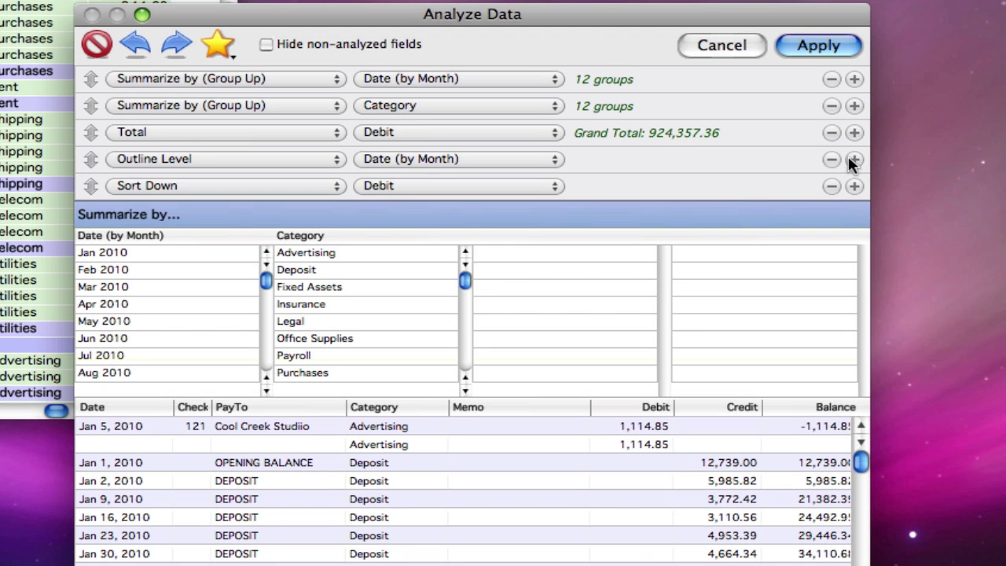
click(375, 162)
click(389, 181)
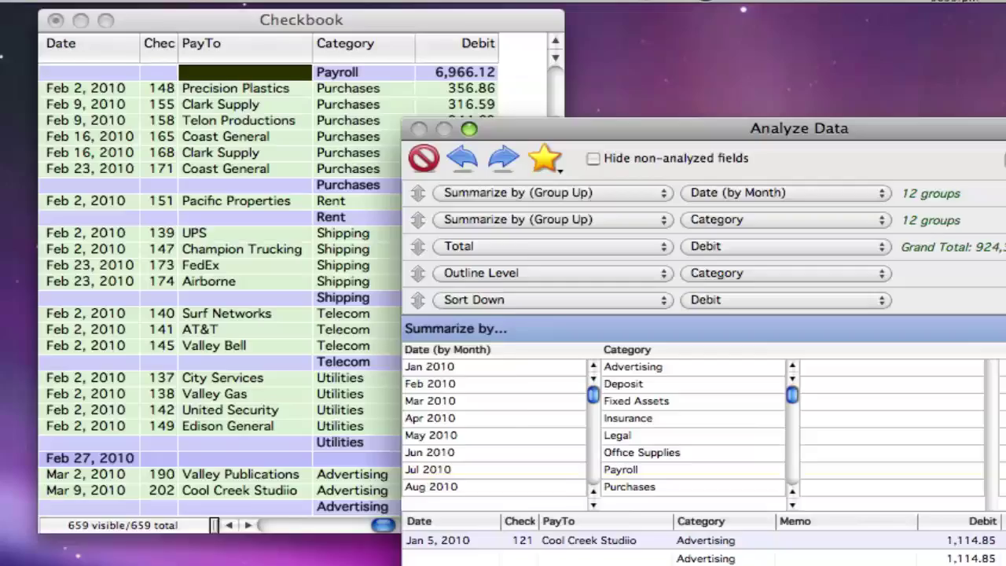
click(830, 46)
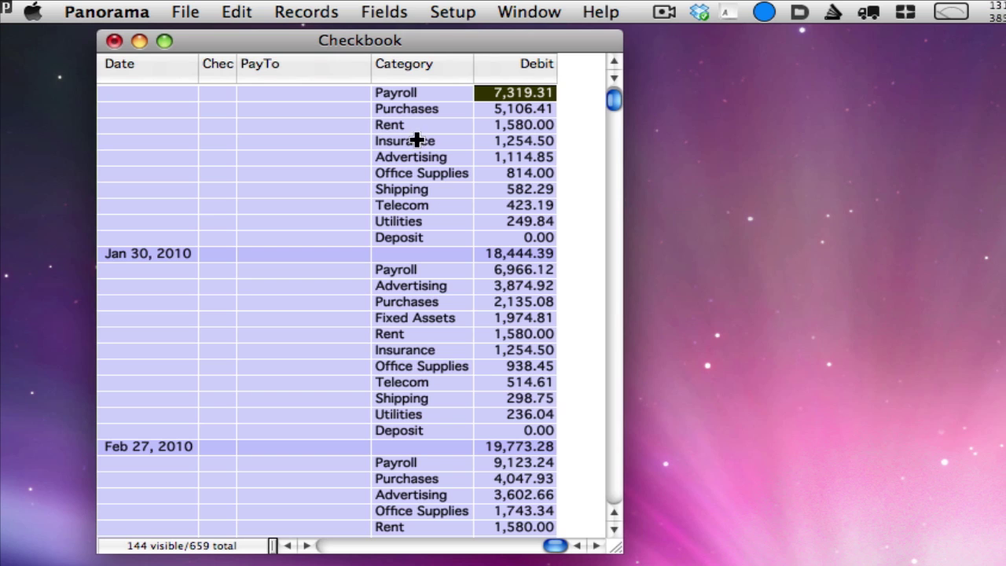
Expand the January Purchases summary by one level of detail, then remove all summaries from the Checkbook
click(410, 116)
right_click(411, 116)
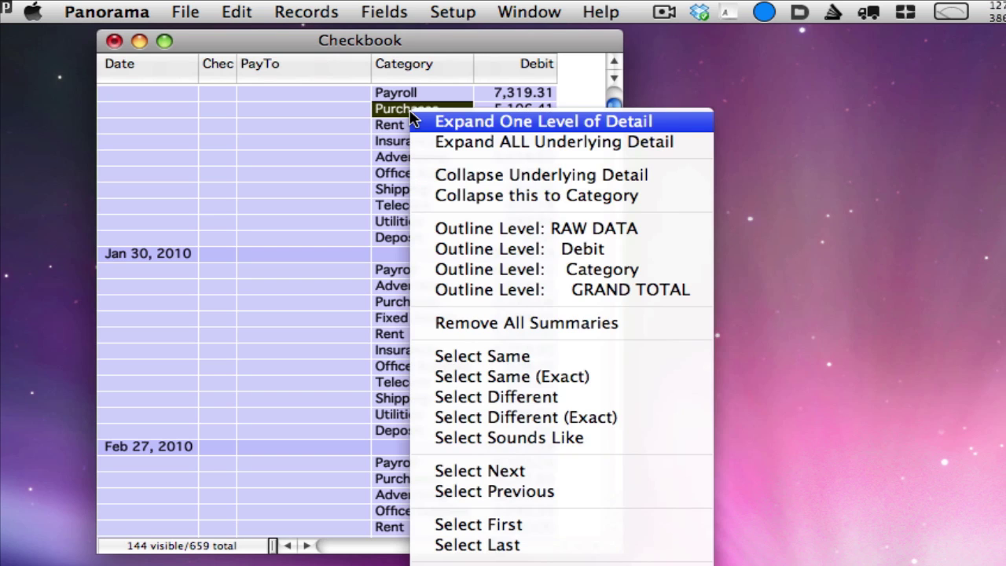
click(417, 123)
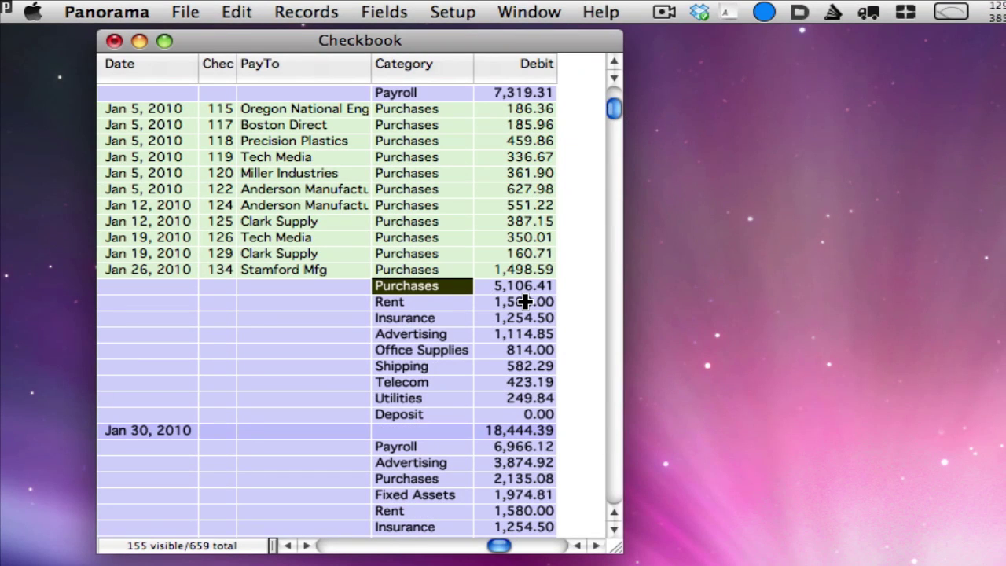
right_click(313, 303)
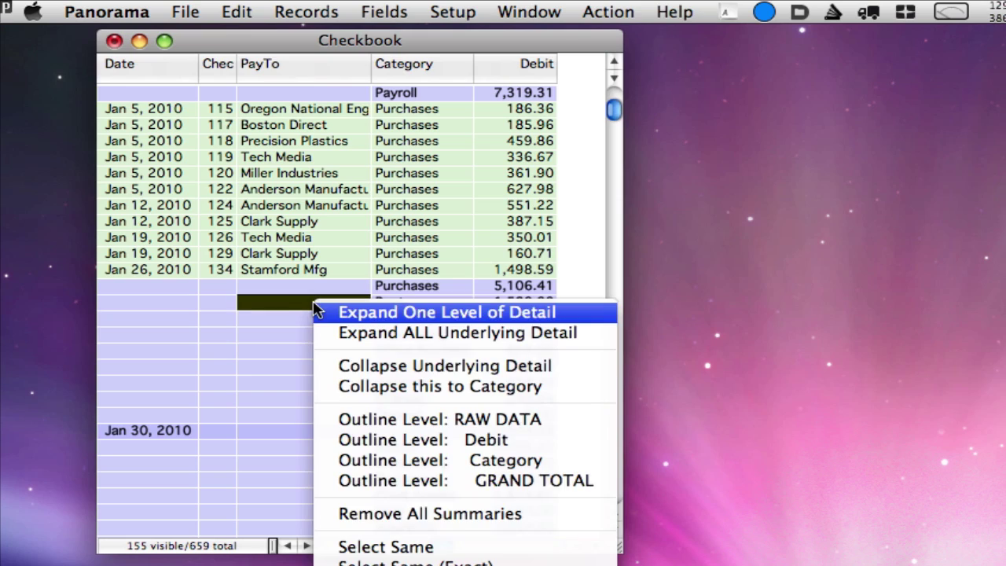
click(395, 516)
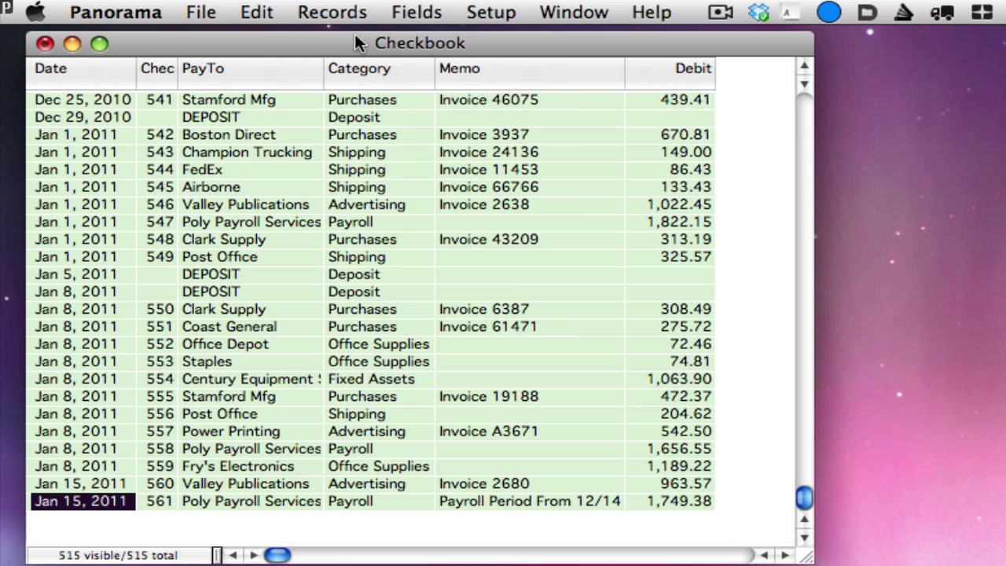
Add a new record to the Checkbook, enter its date as "monday" and replace that with "next tue"
click(333, 12)
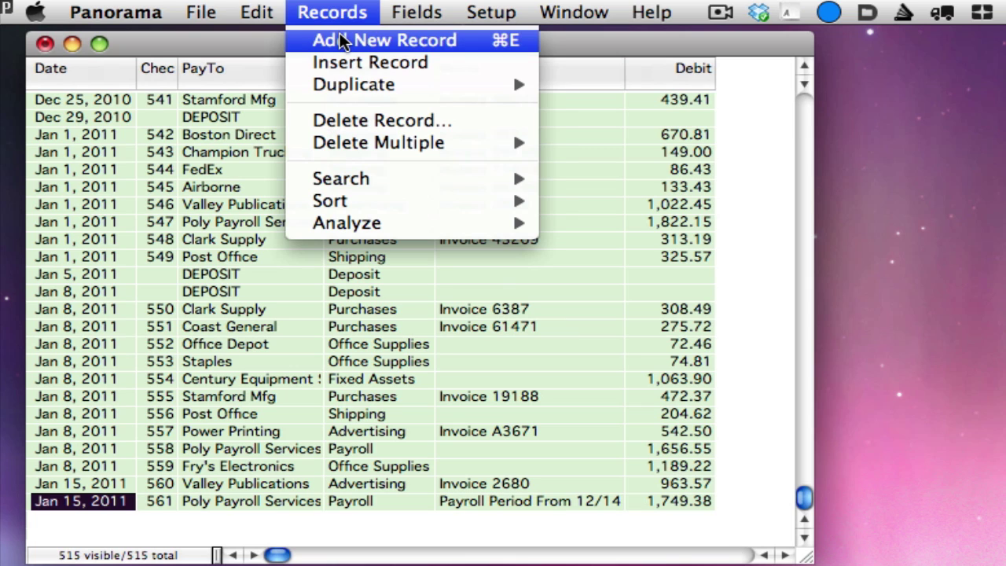
click(341, 40)
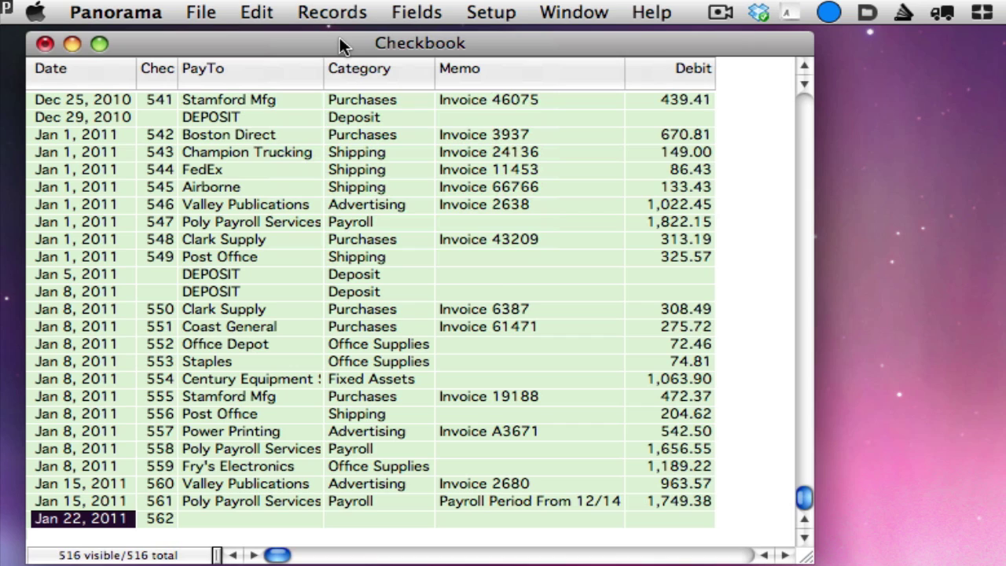
text(monday)
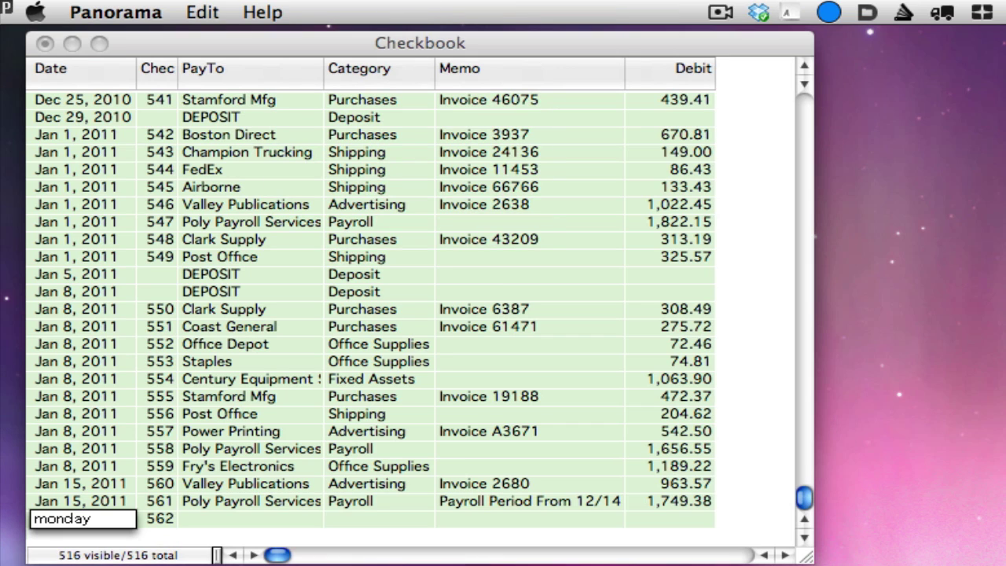
key(Return)
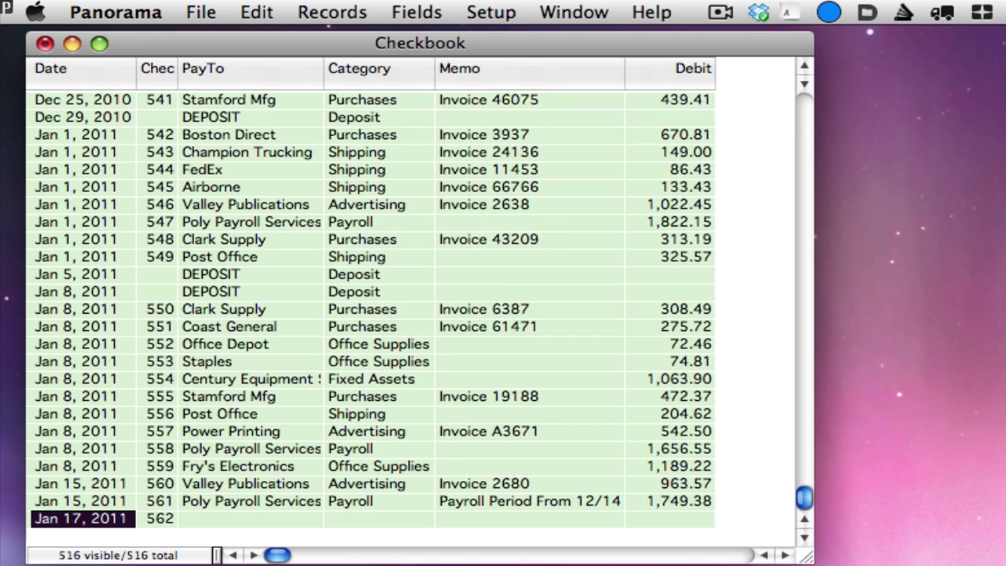
text(next tue)
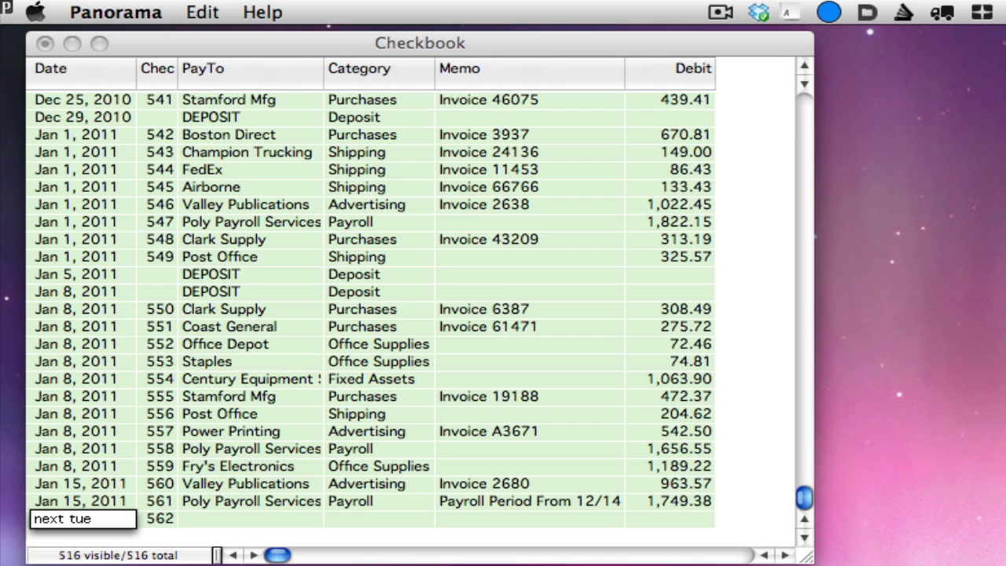
key(Return)
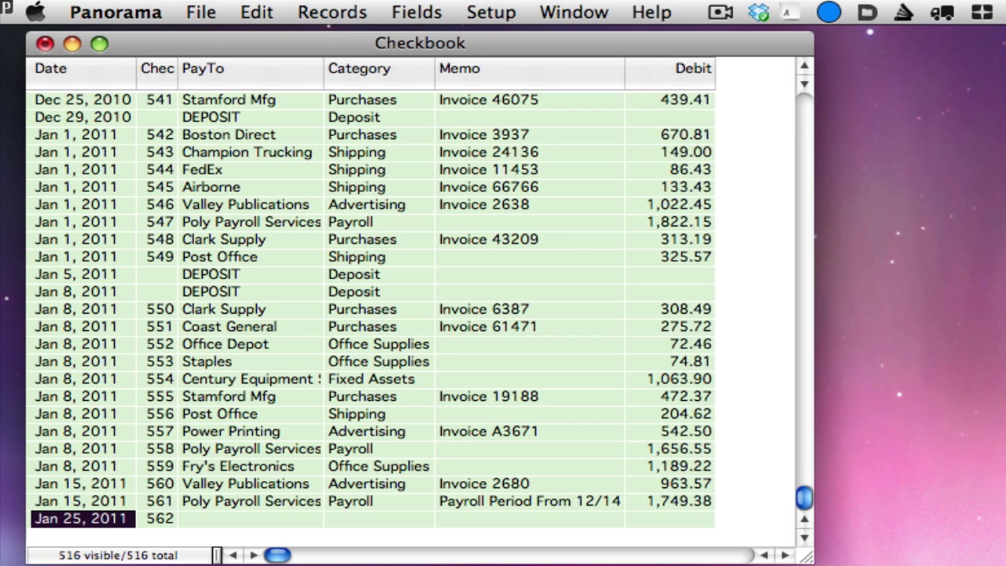
Enter Pacific Properties as the payee of check 562
key(Tab)
key(Tab)
text(P)
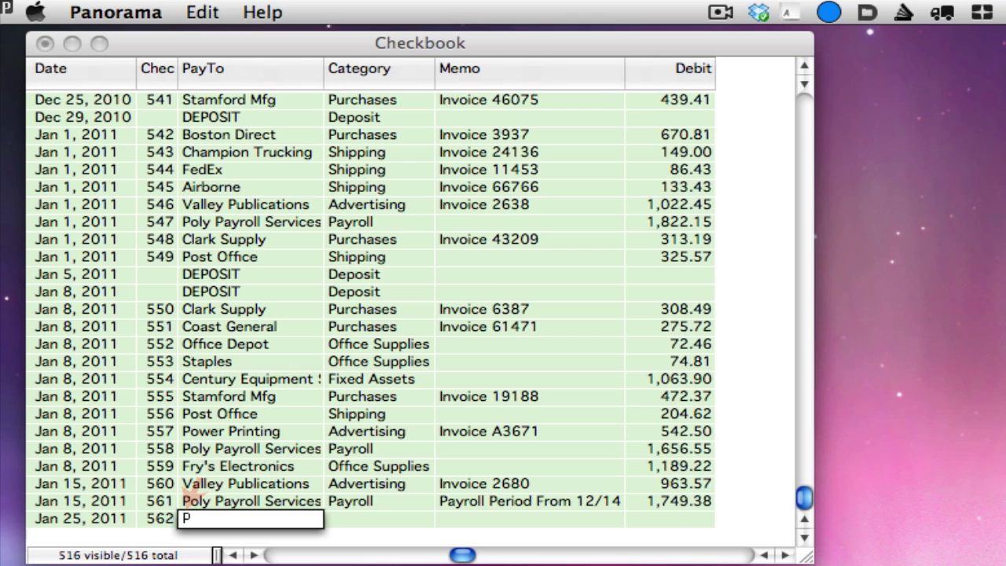
text(acific Properties)
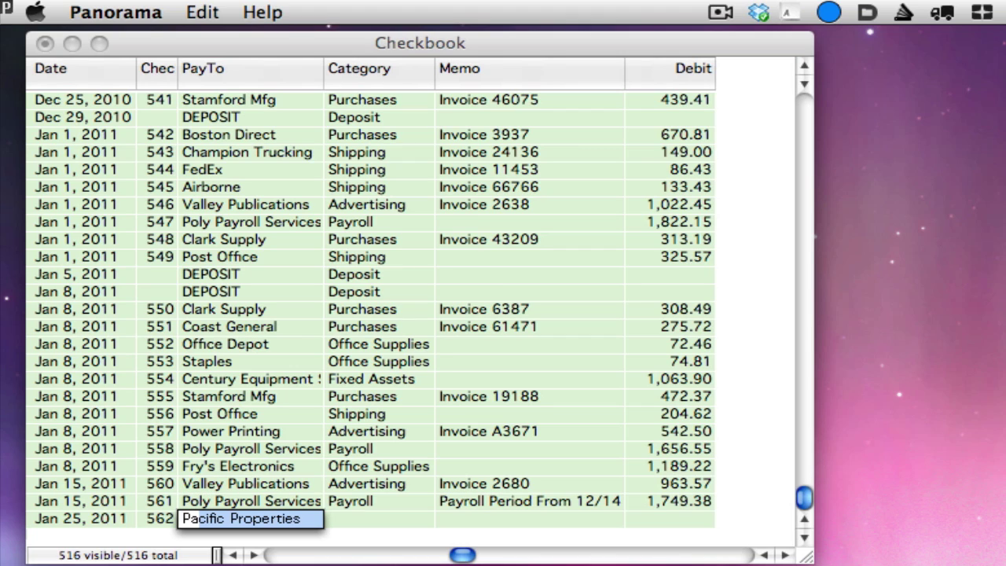
key(Return)
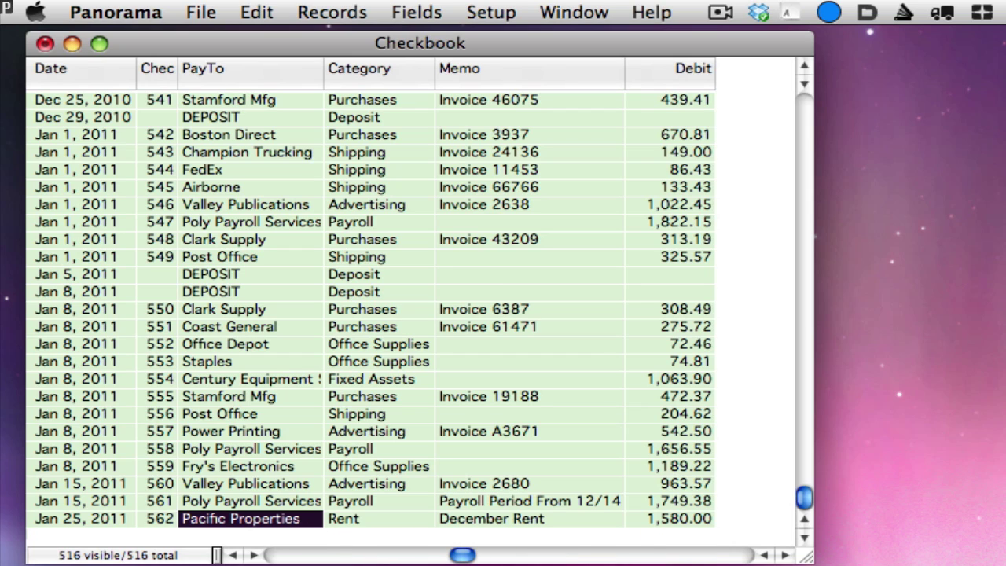
Change the memo of the Pacific Properties record to "January Rent"
click(491, 518)
double_click(463, 521)
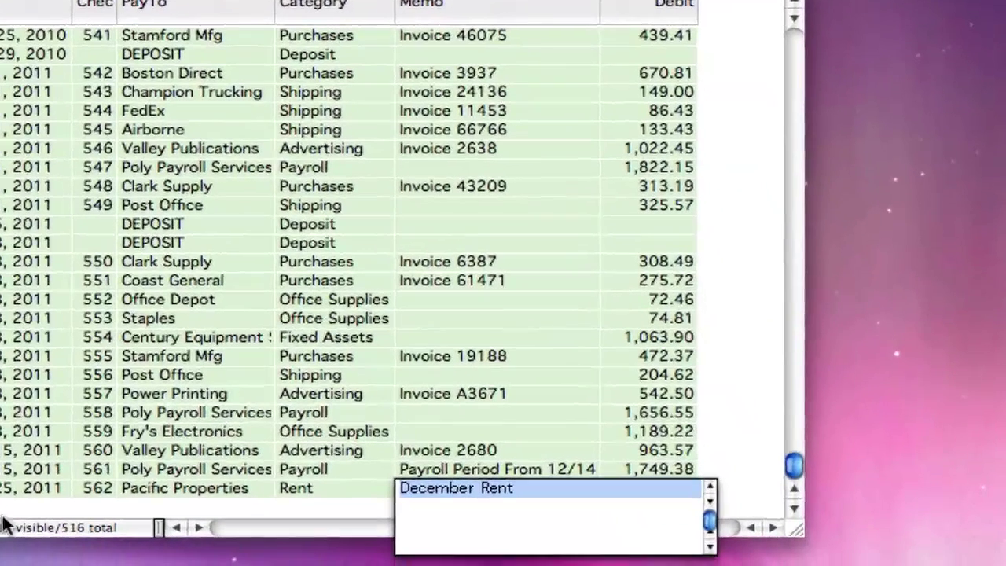
double_click(463, 521)
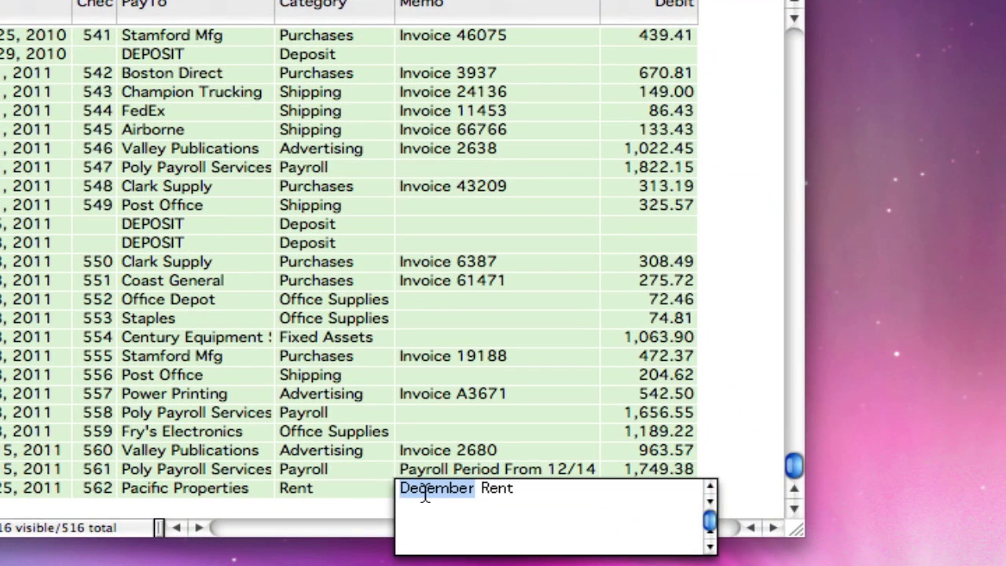
text(January)
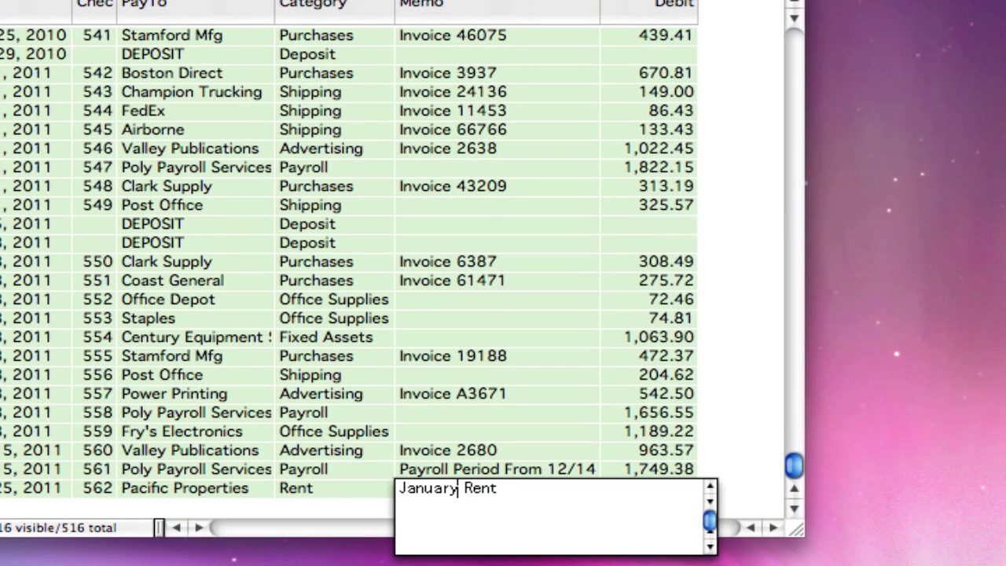
key(Return)
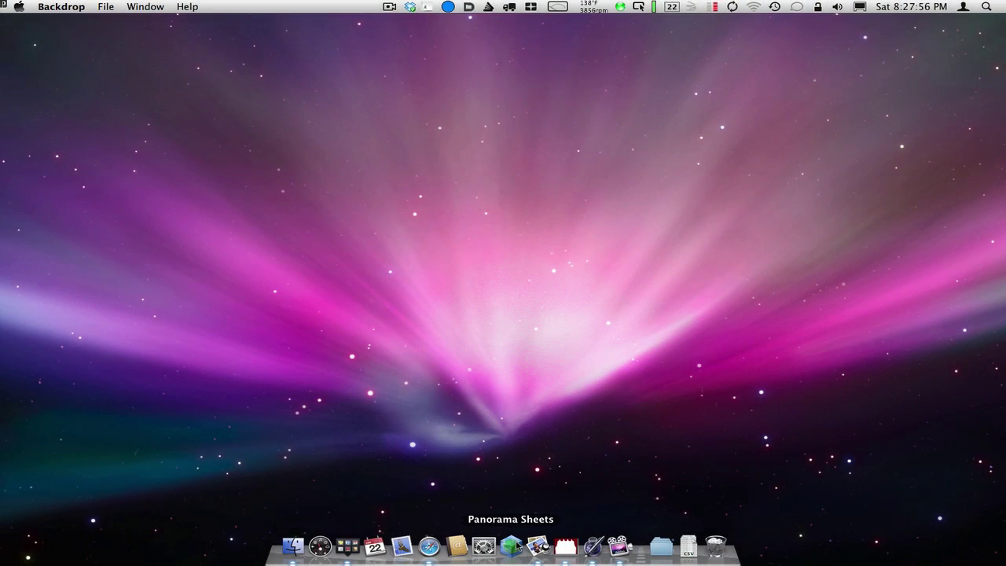
Launch Panorama Sheets and resume the previous session
click(511, 548)
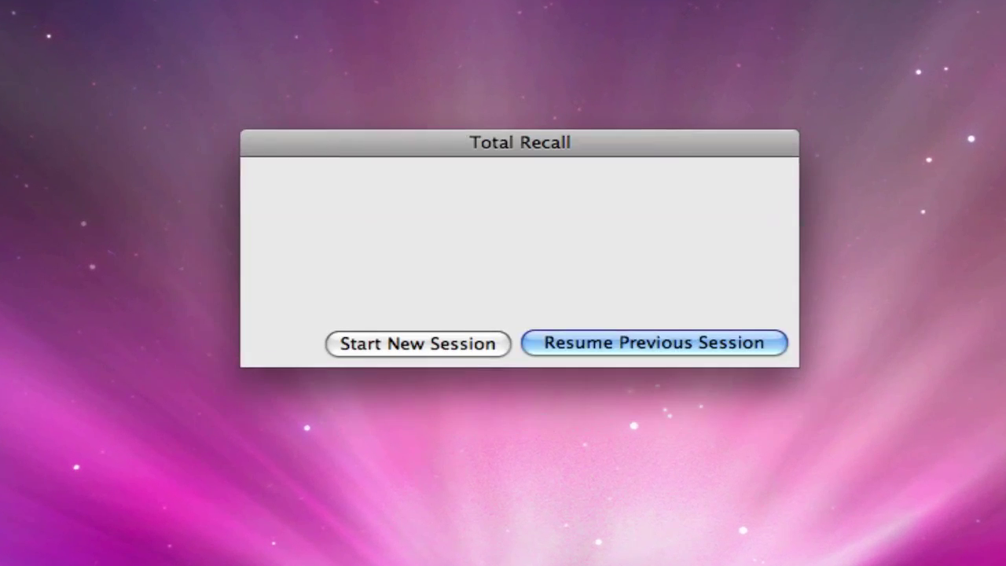
click(592, 349)
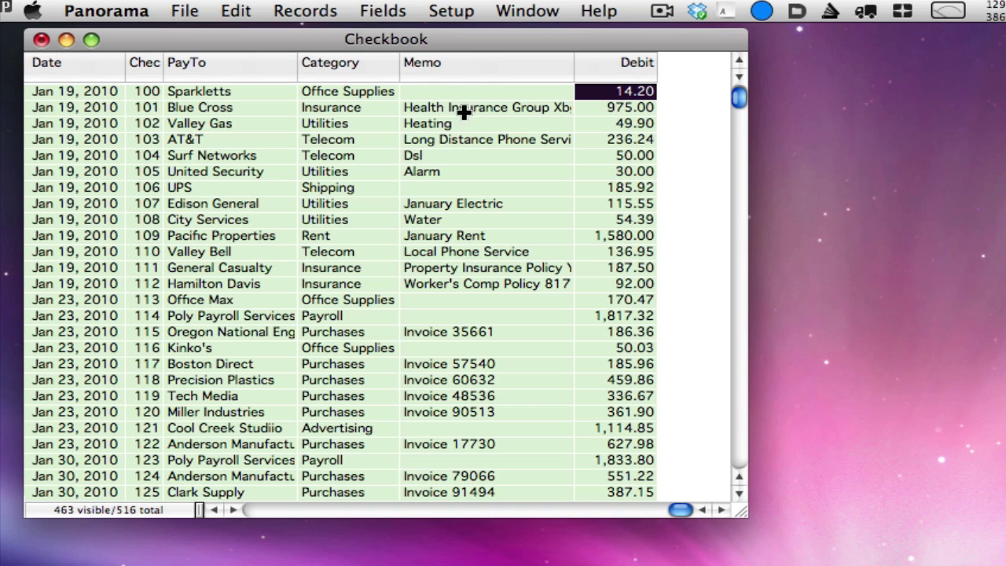
Open the text export for the Checkbook and transfer its tab-separated data into the untitled Numbers spreadsheet, starting at cell A1
click(186, 14)
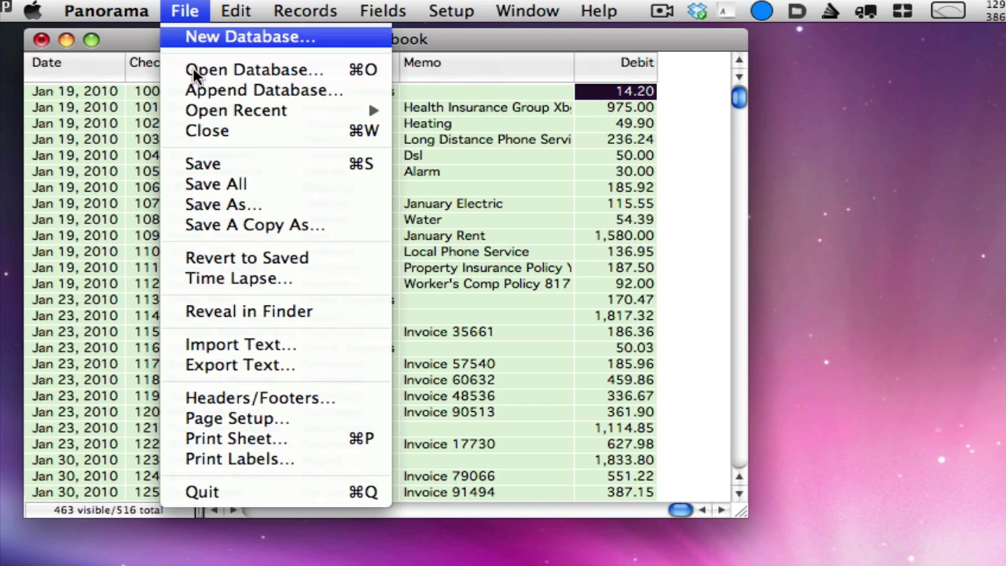
click(206, 362)
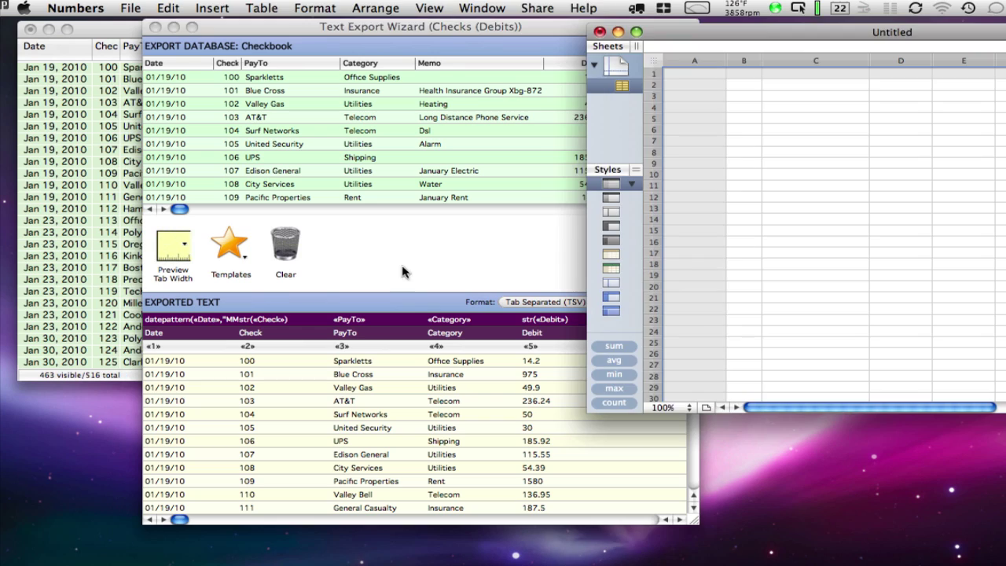
click(338, 92)
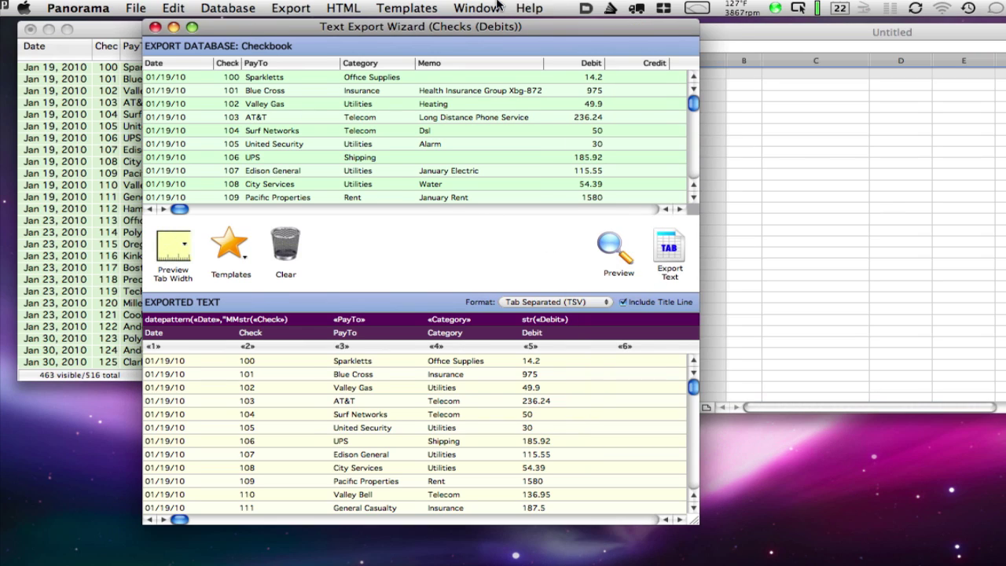
drag(498, 26, 407, 37)
drag(578, 258, 676, 76)
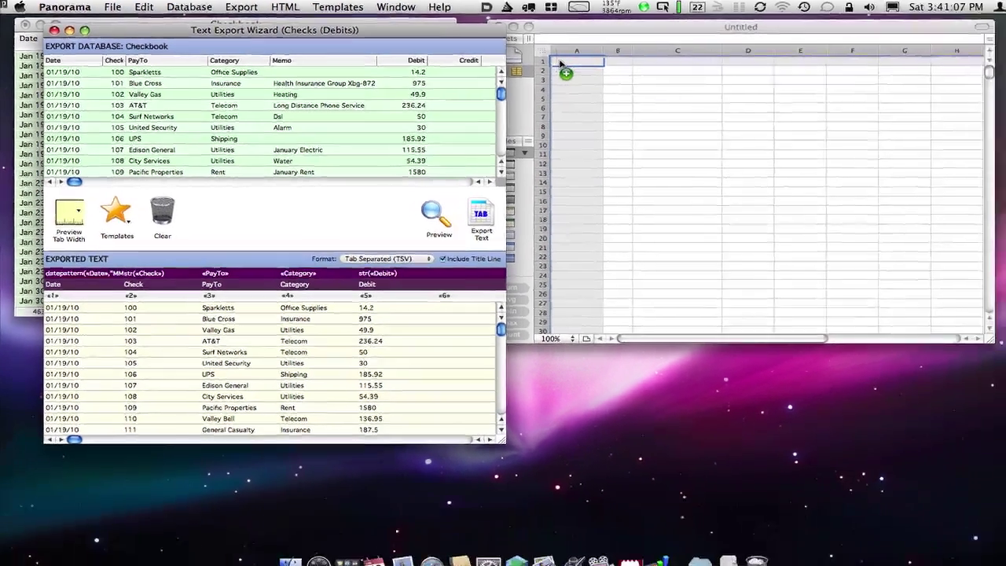
drag(560, 62, 560, 62)
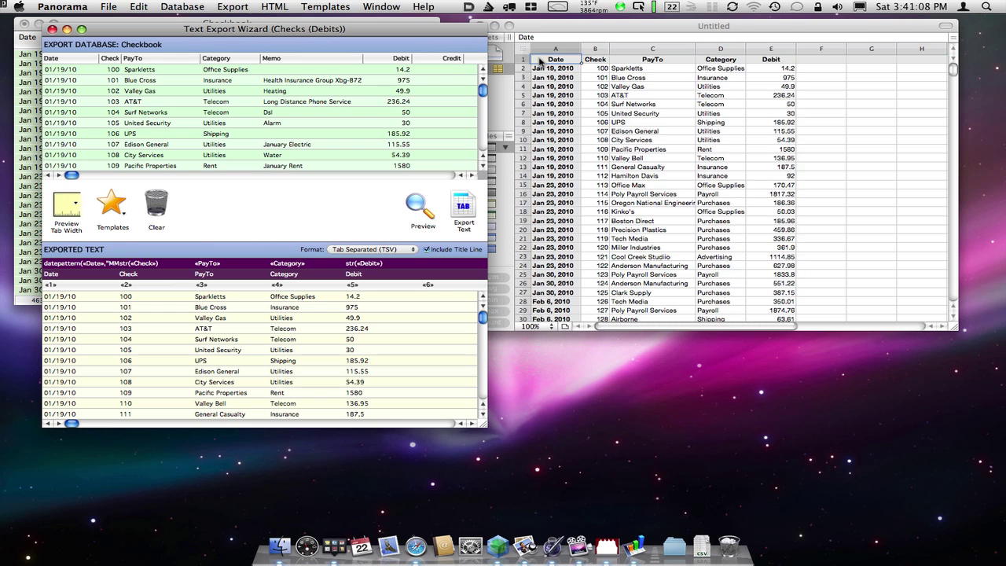
Switch to Pages and convert the exported check text in the word-processing document to a table
click(553, 545)
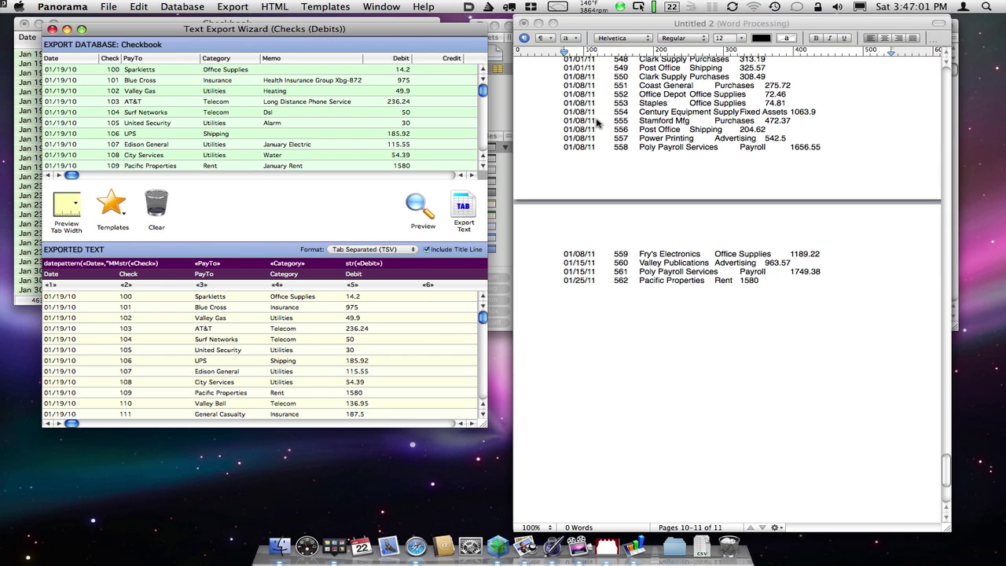
drag(947, 450, 947, 84)
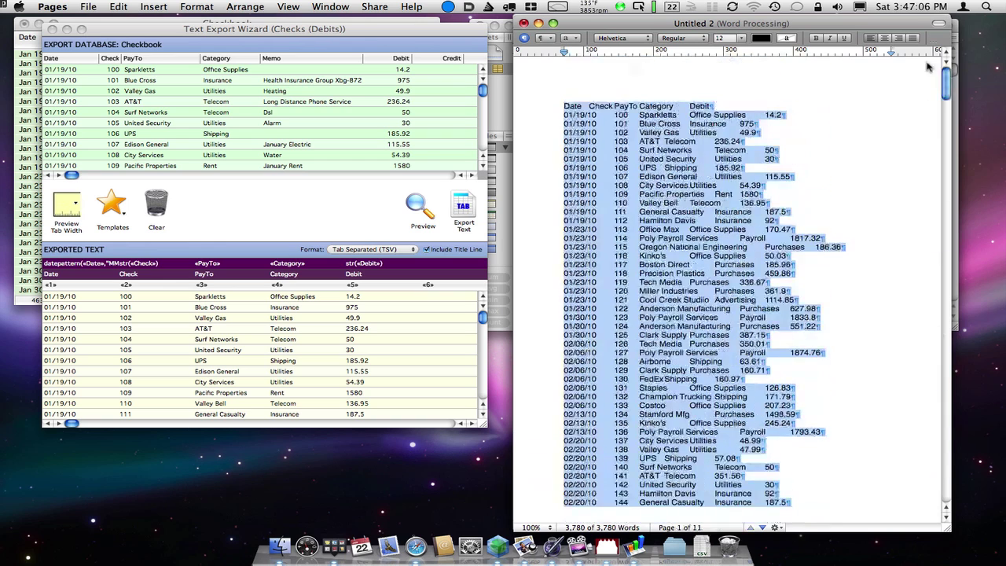
click(197, 7)
mouse_move(197, 55)
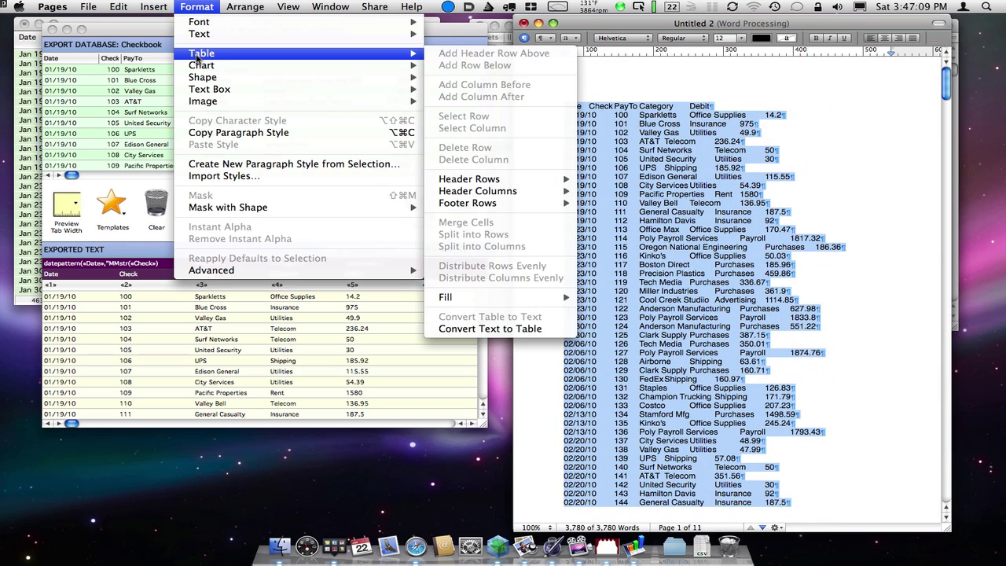
click(493, 329)
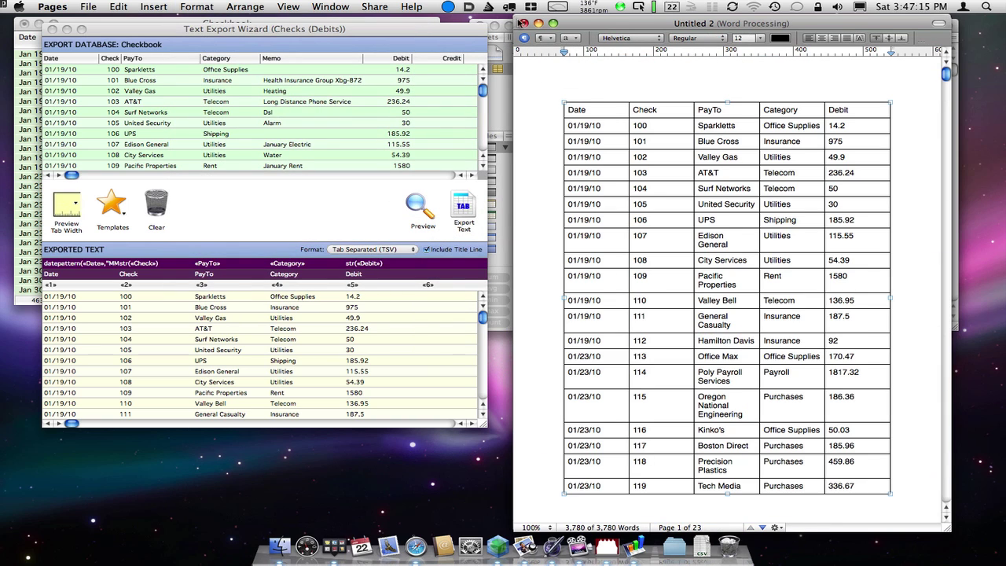
Close the converted document and transfer the exported text into the empty preformatted table of the untitled Pages document
click(524, 22)
click(595, 95)
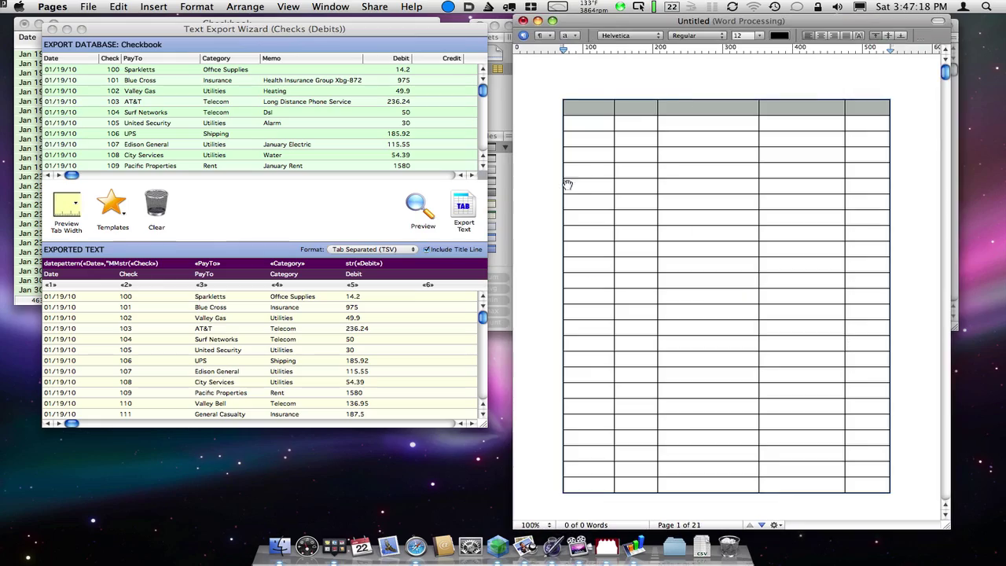
drag(459, 210, 586, 108)
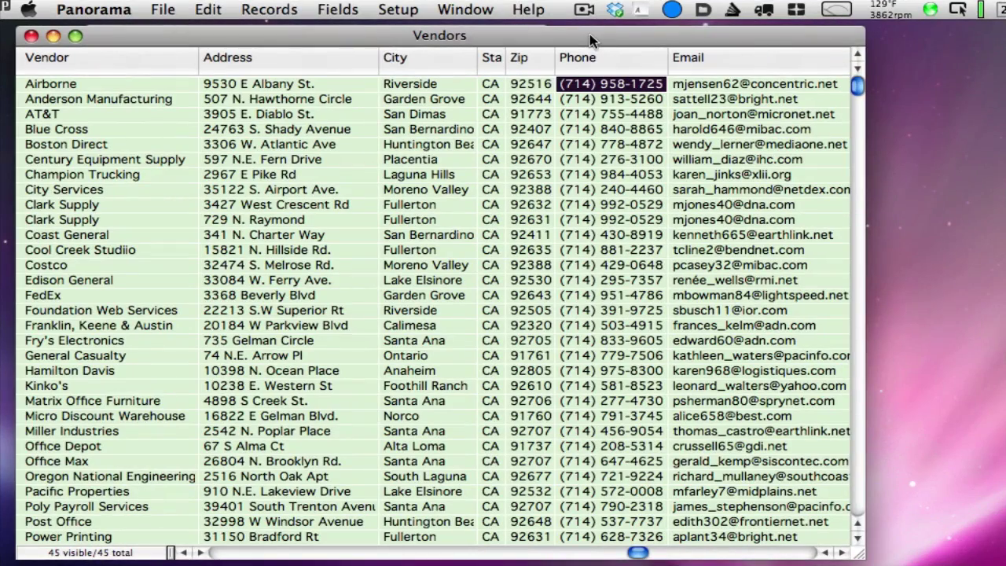
Set up label printing for the Vendors database and add the line "Attn: Accounts Payable" above the vendor name in the label template
click(173, 9)
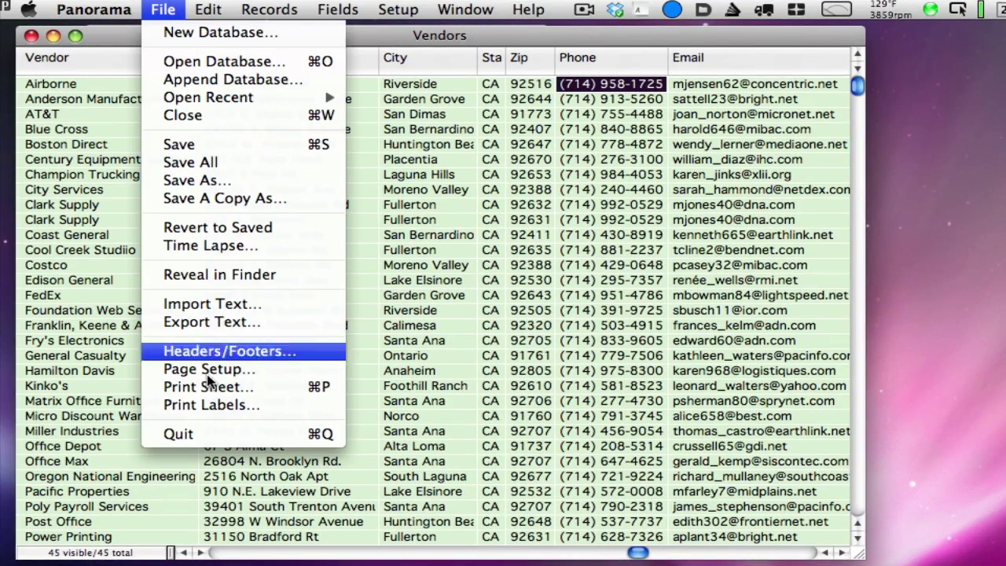
click(212, 404)
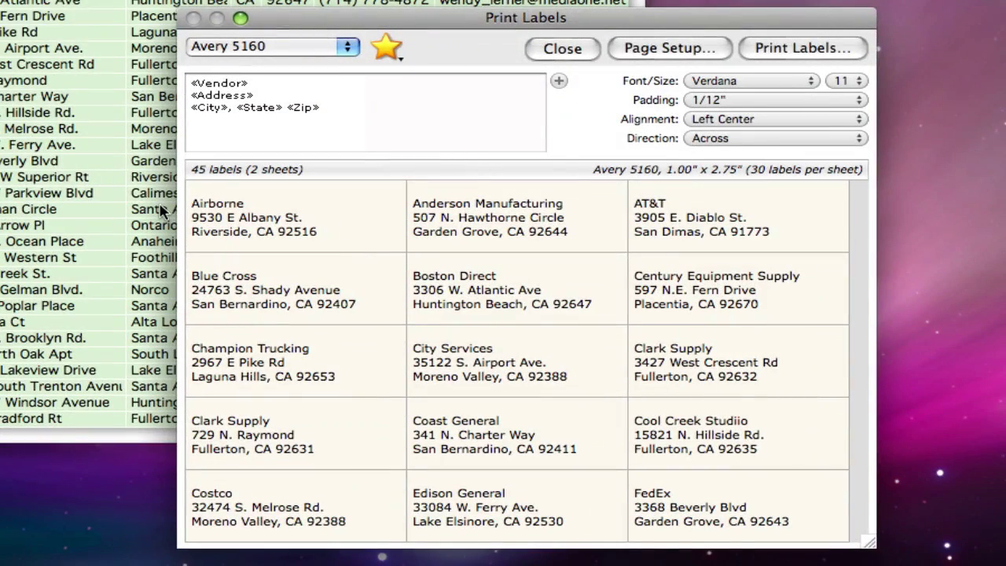
click(190, 82)
text(Attn: Accou)
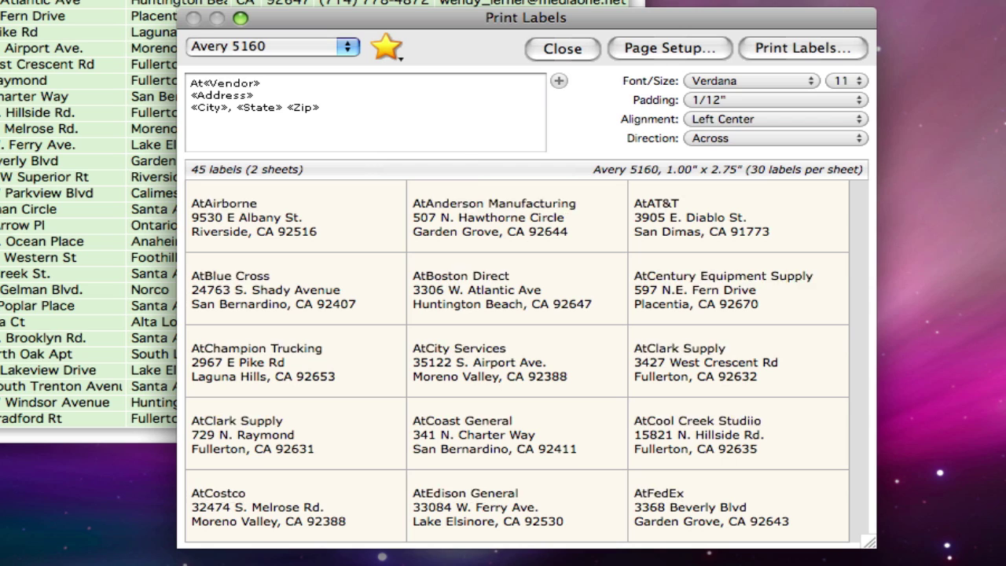
text(nts Payable)
key(Return)
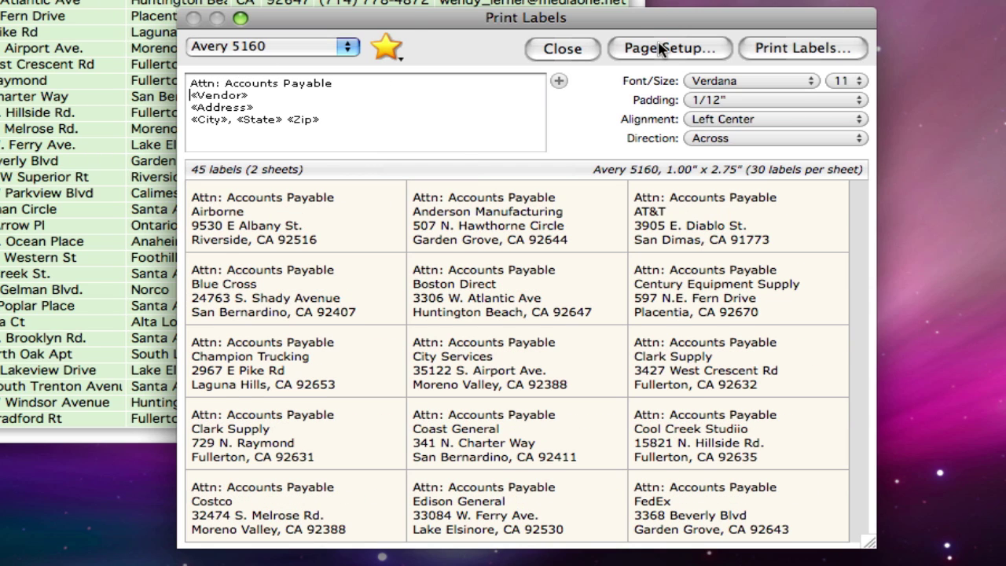
Preview the vendor labels for printing and view page 2
click(810, 49)
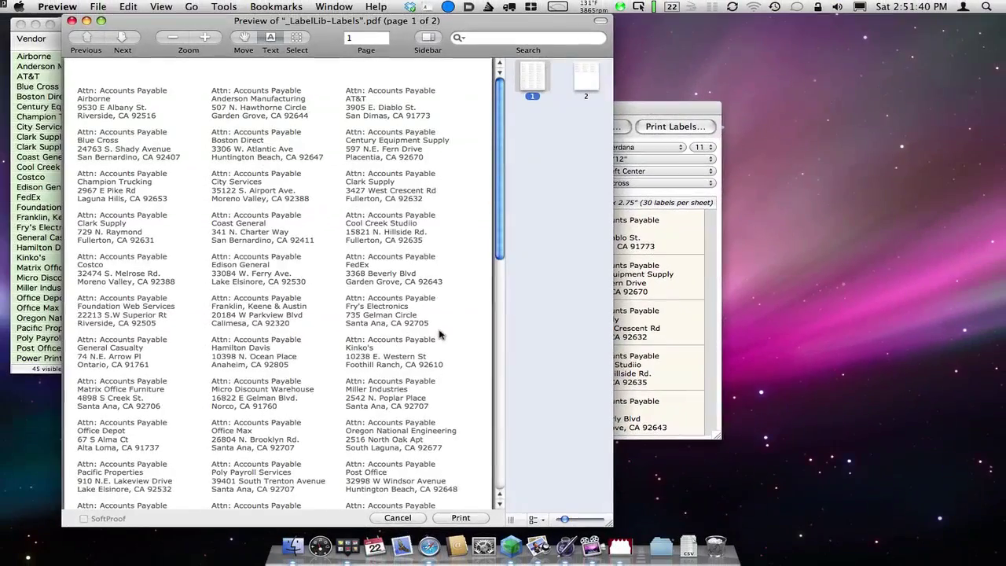
click(586, 73)
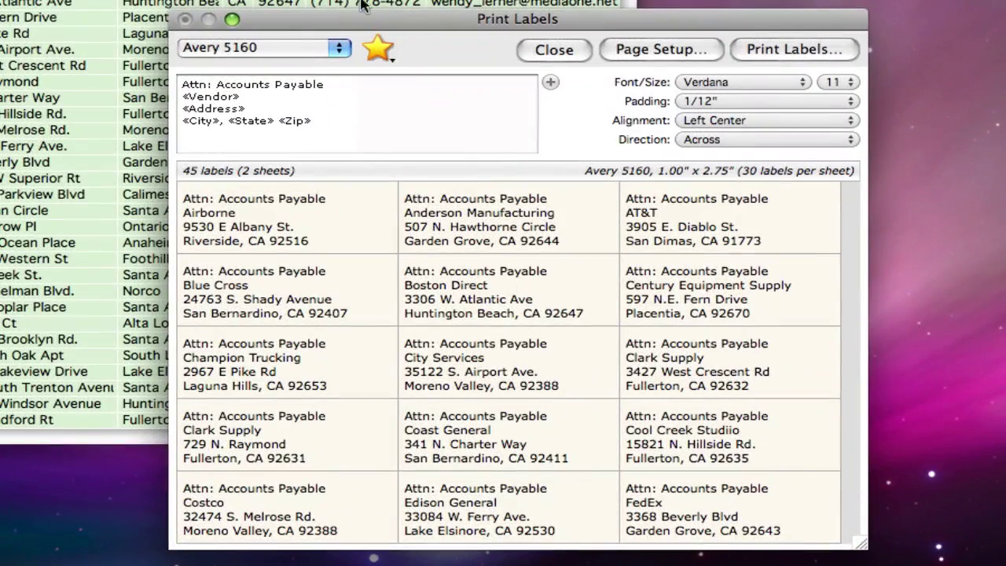
Change the label format to Avery 5162 and save the label setup as a favorite named "Accounts Payable"
click(261, 50)
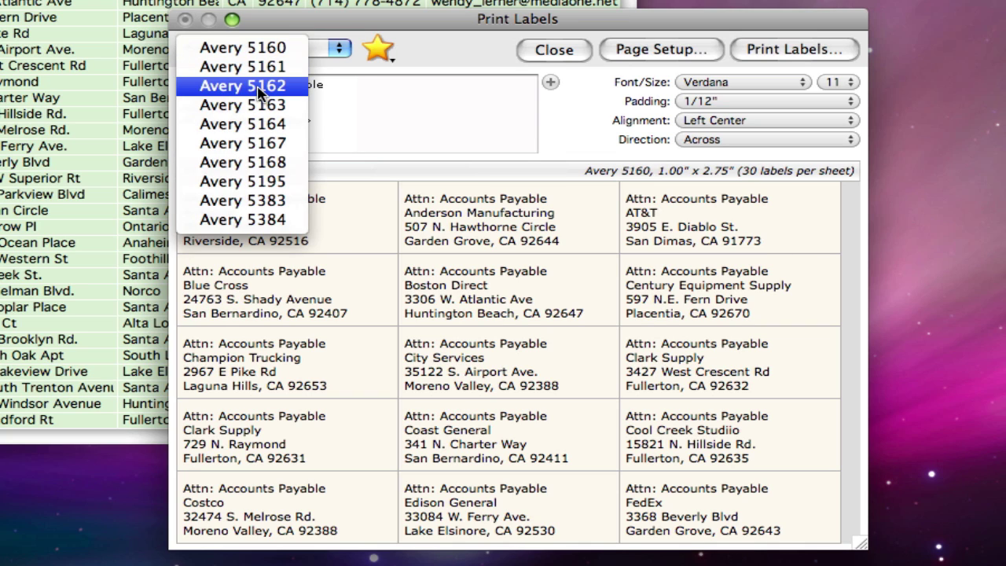
click(260, 87)
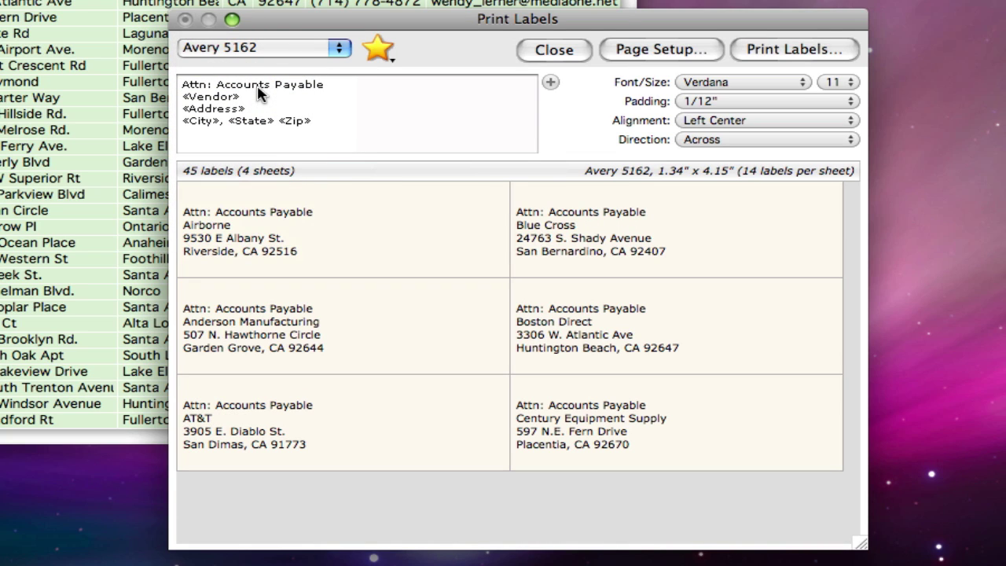
click(385, 49)
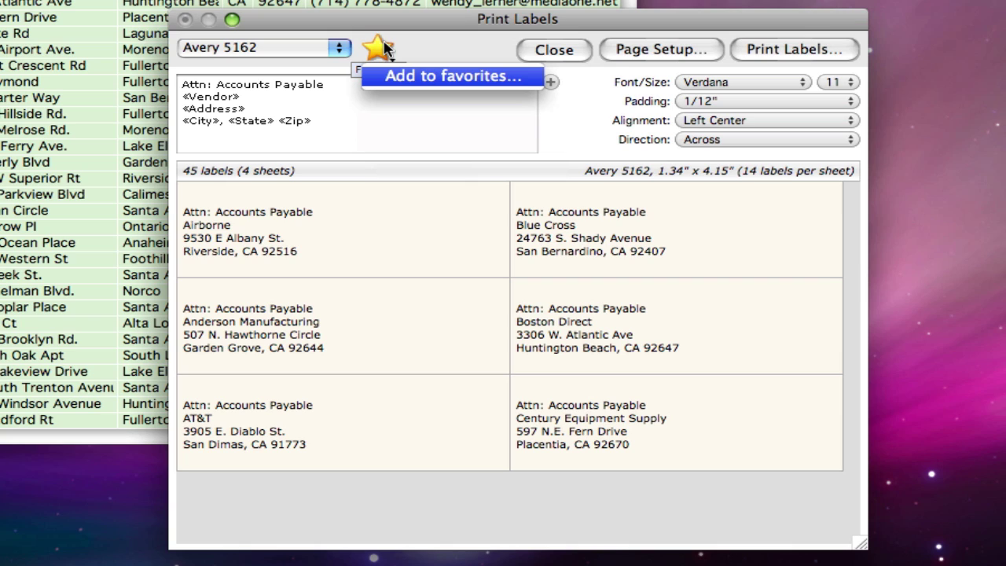
click(388, 74)
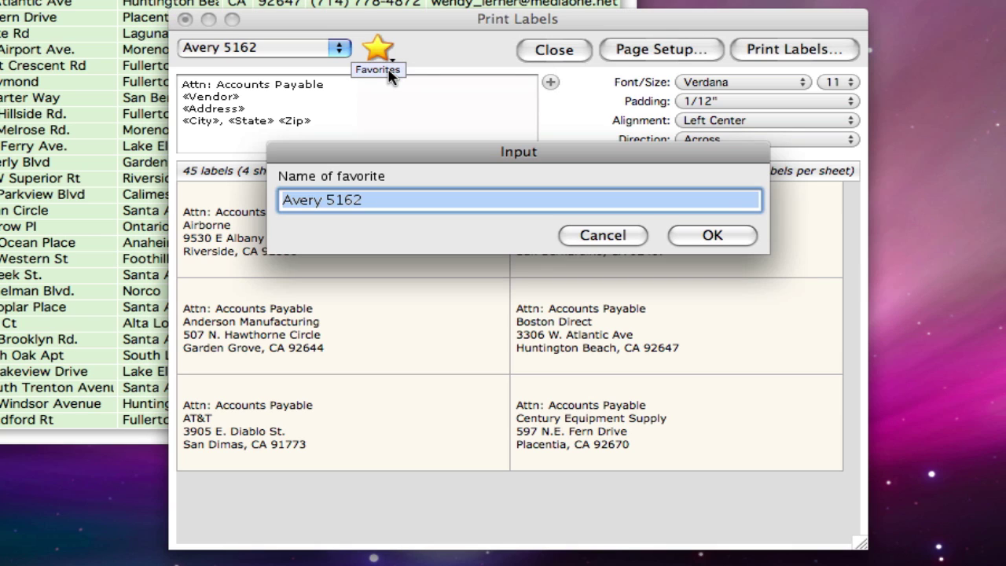
text(Accounts Payable)
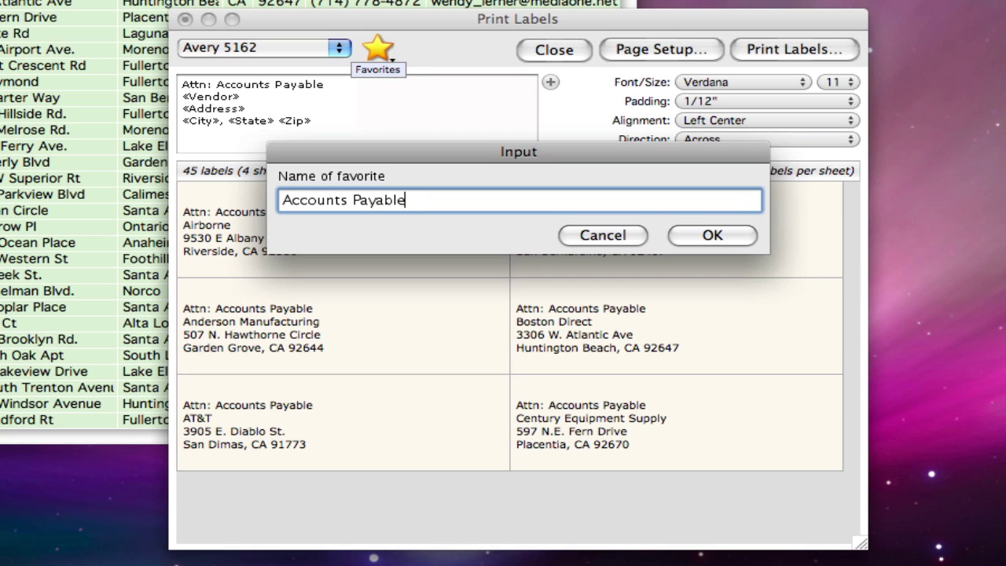
click(695, 234)
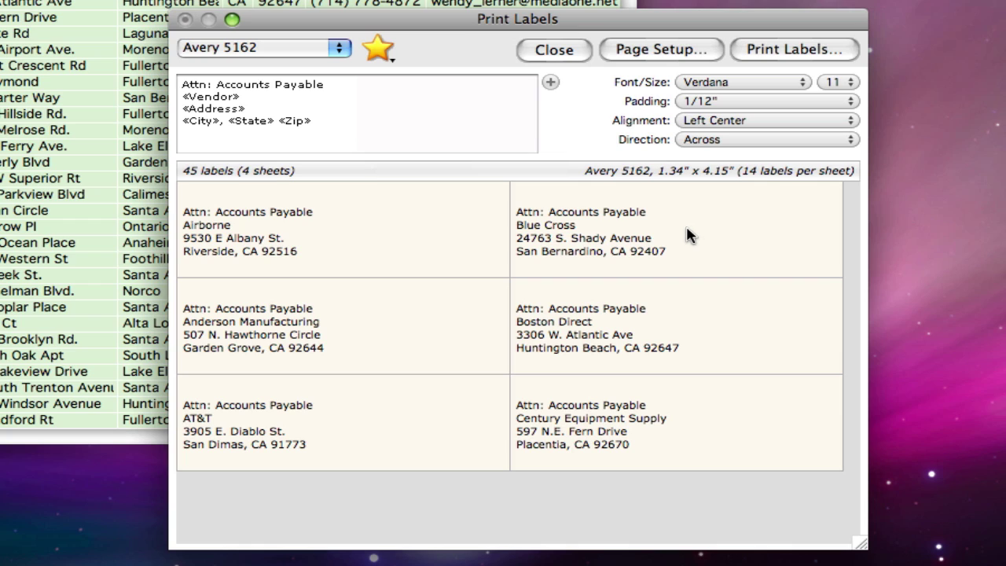